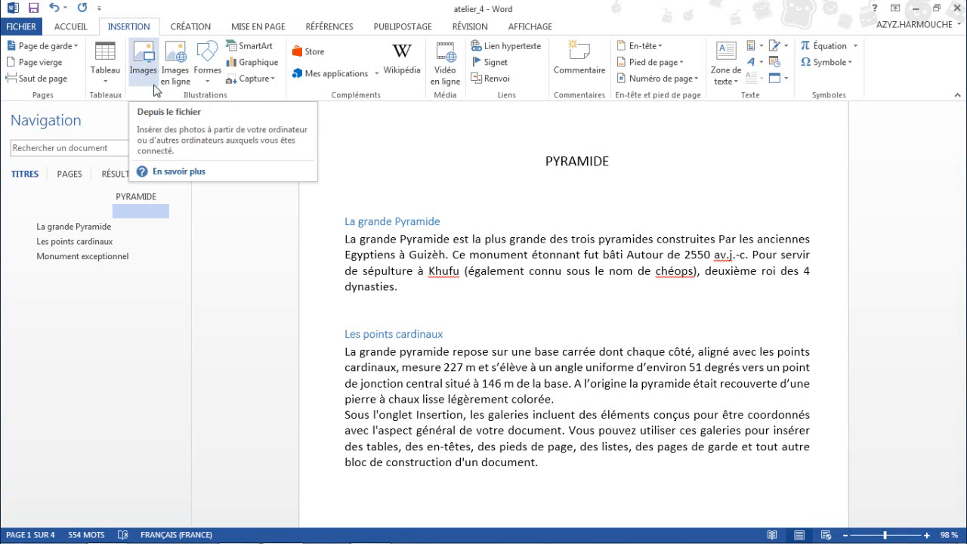
Insert the nature3 picture from the computer's Images library below the PYRAMIDE title.
left_click(176, 76)
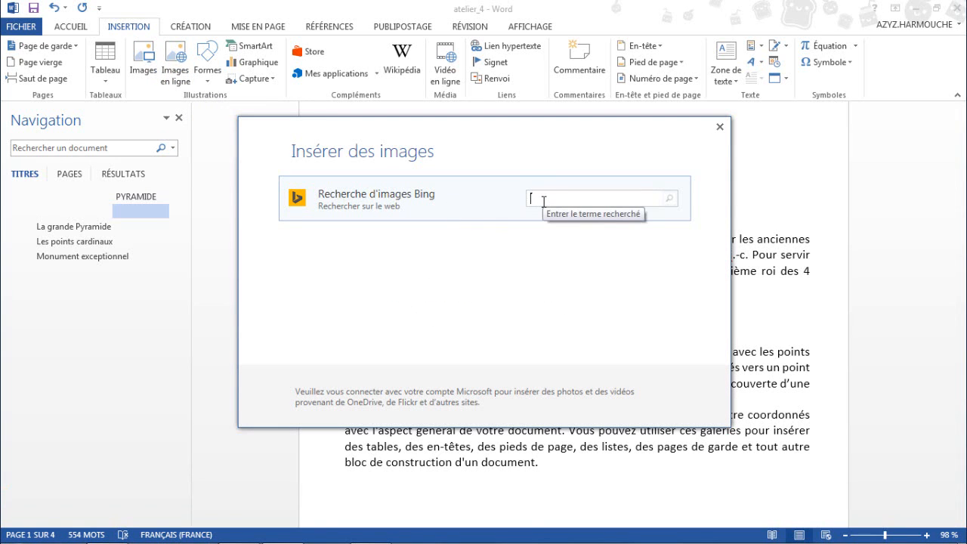
left_click(719, 127)
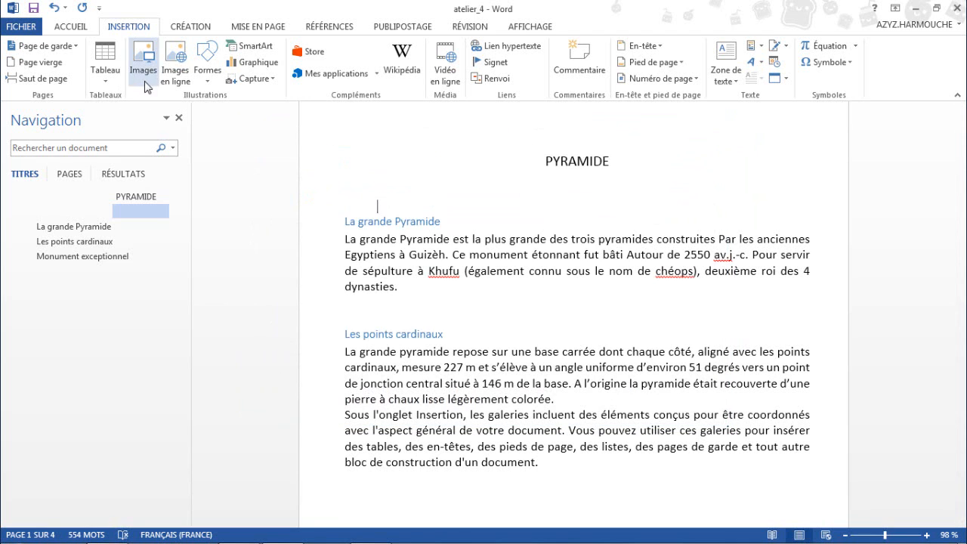
left_click(144, 75)
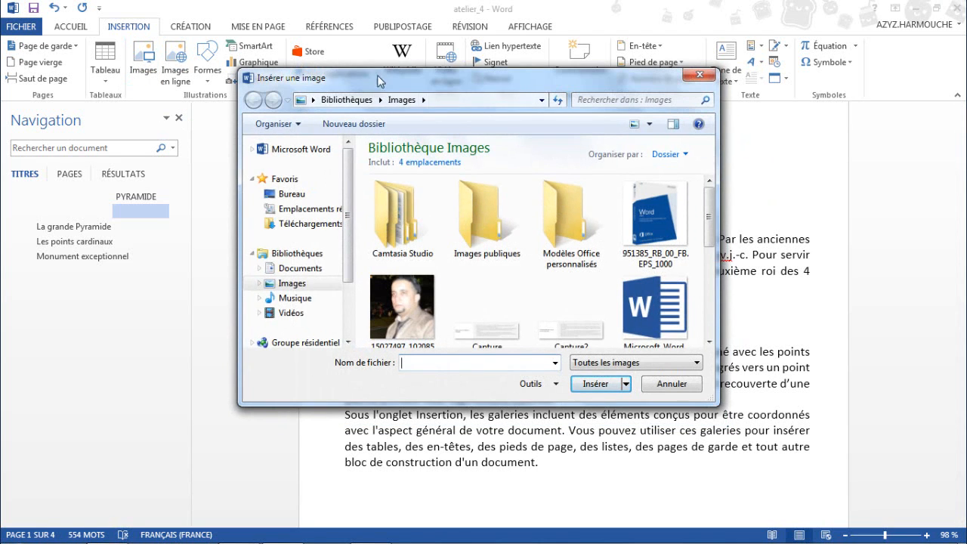
left_click_drag(377, 75, 351, 63)
left_click_drag(684, 202, 684, 254)
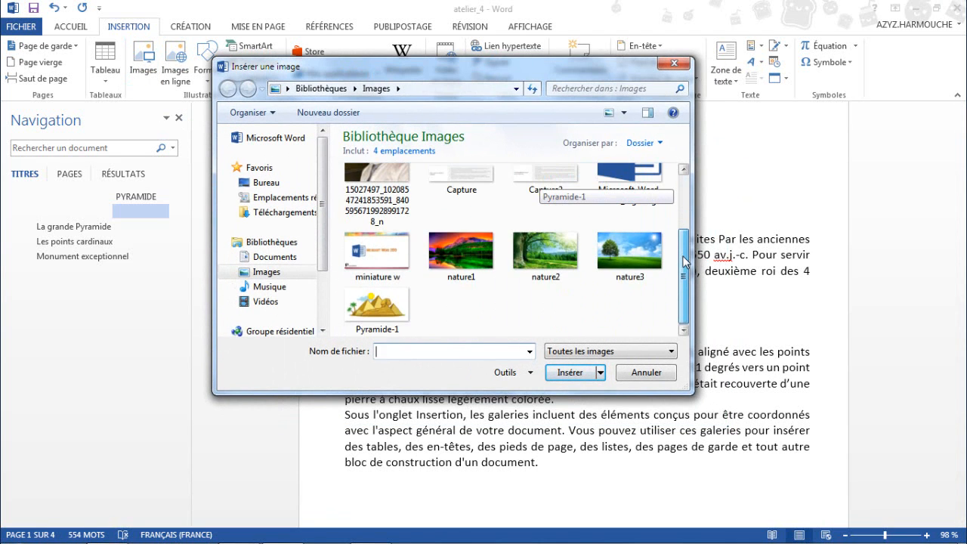
left_click(630, 257)
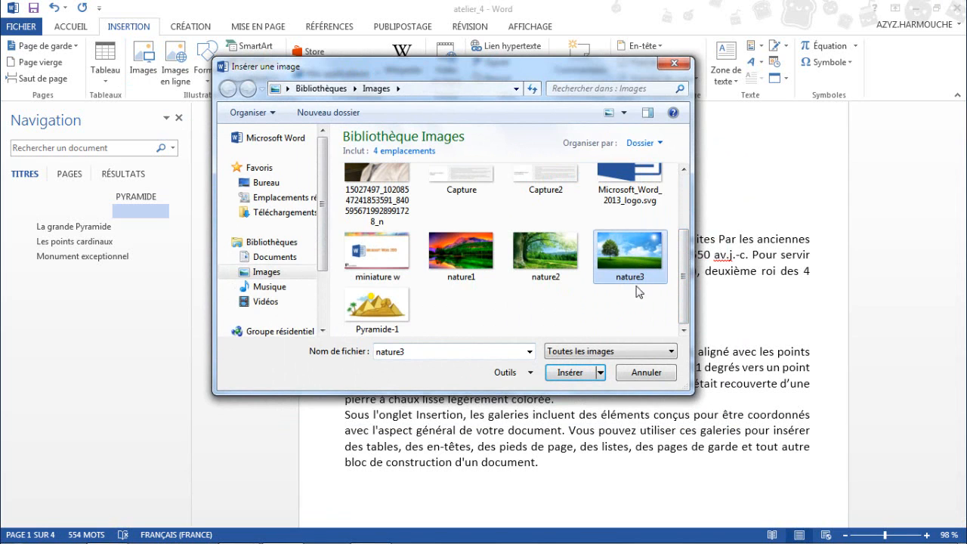
left_click(576, 373)
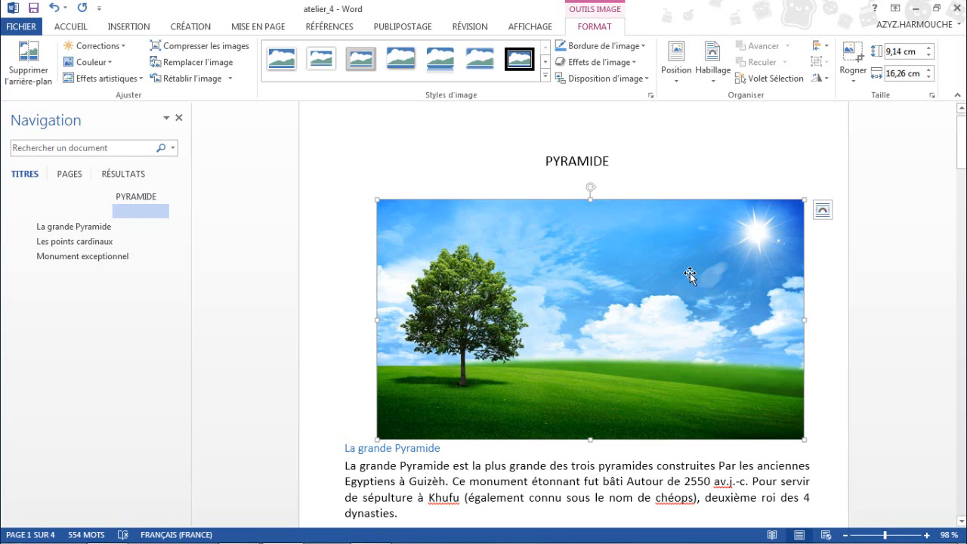
Remove the picture's background, extending the kept area to include the whole tree, and keep the changes.
left_click(33, 75)
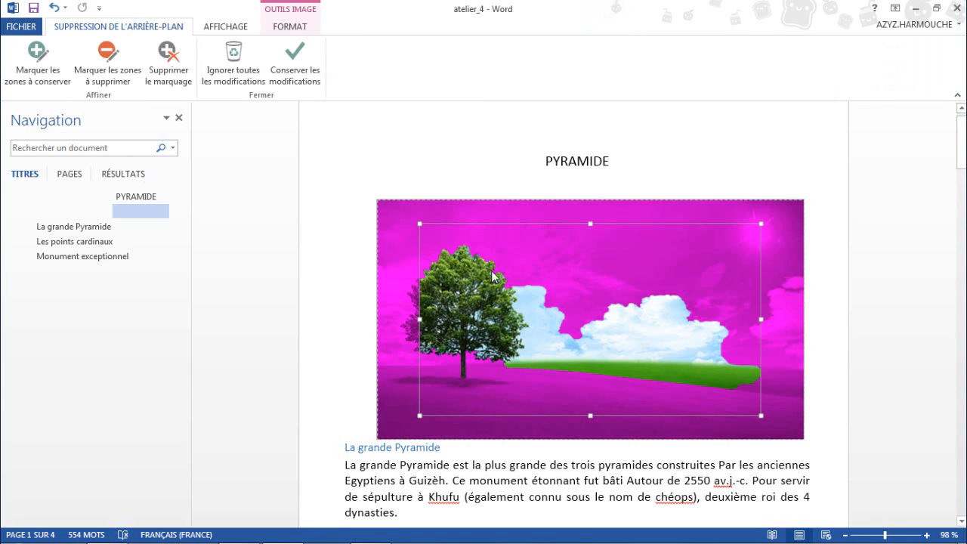
left_click_drag(412, 220, 395, 207)
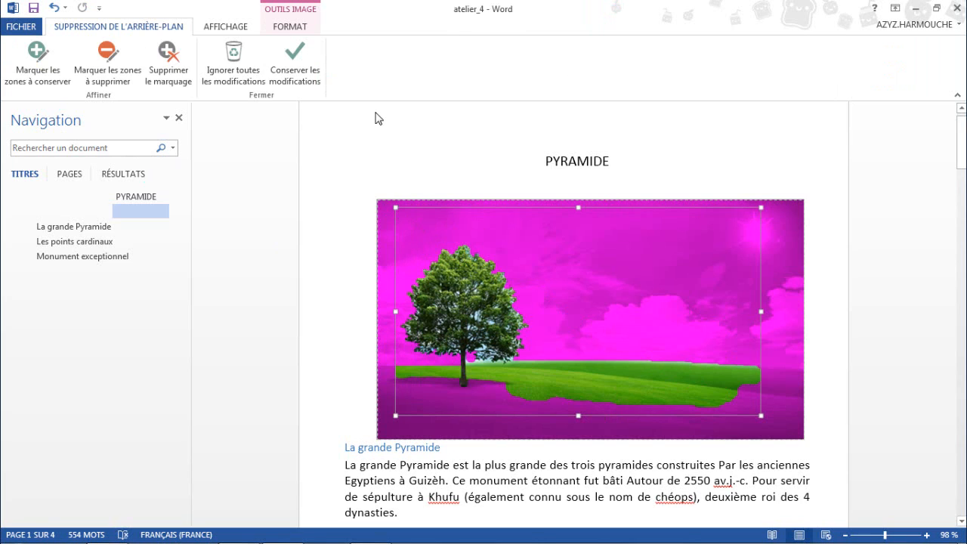
left_click(298, 69)
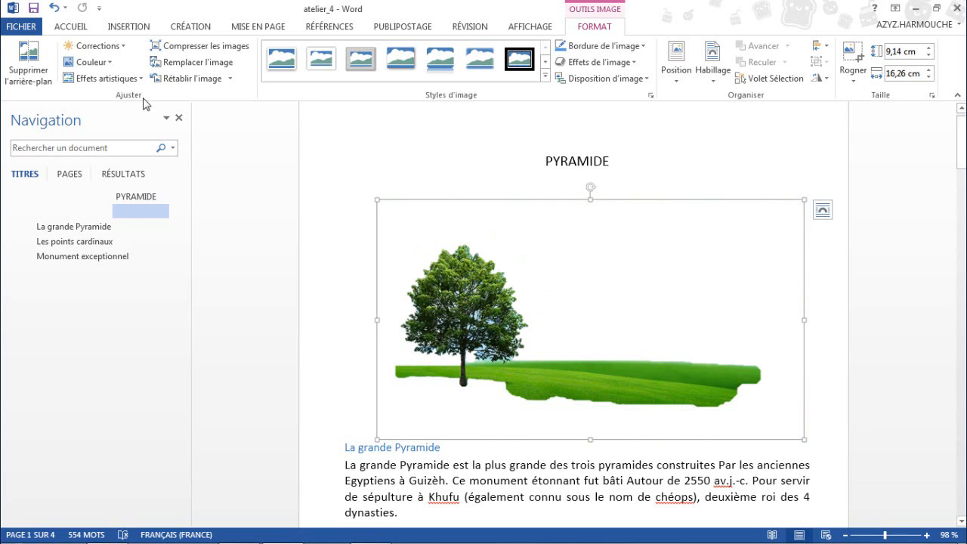
Examine the picture's correction, colour and artistic effect galleries and its replacement options without applying any.
left_click(121, 52)
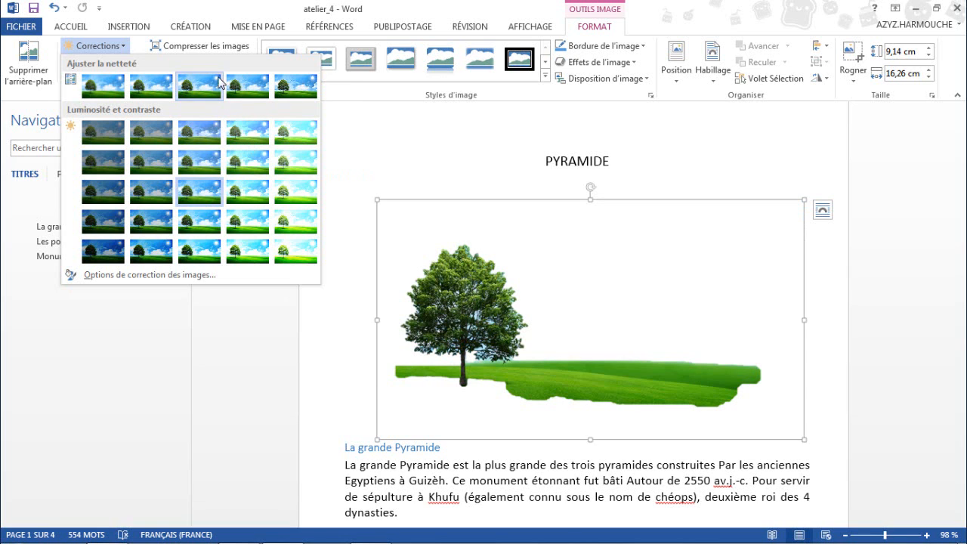
left_click(57, 95)
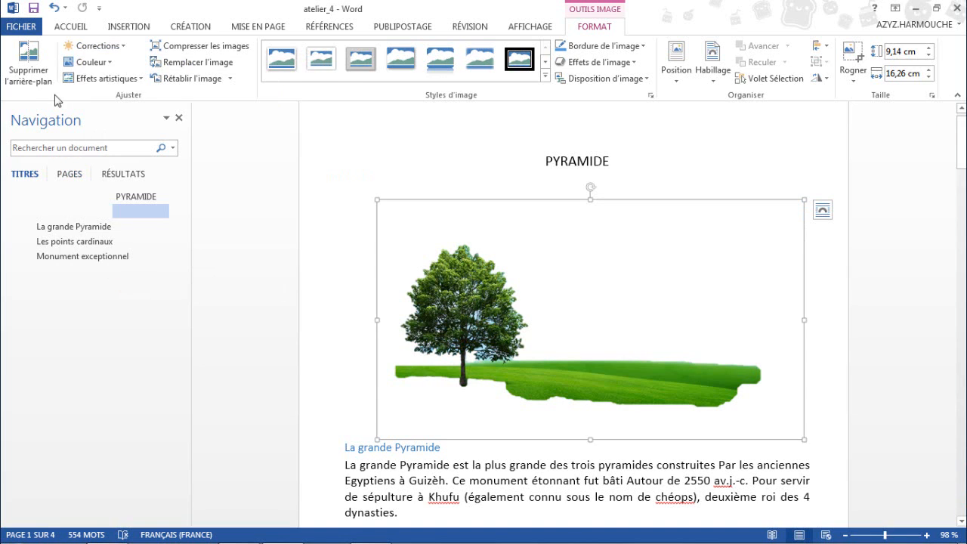
left_click(111, 65)
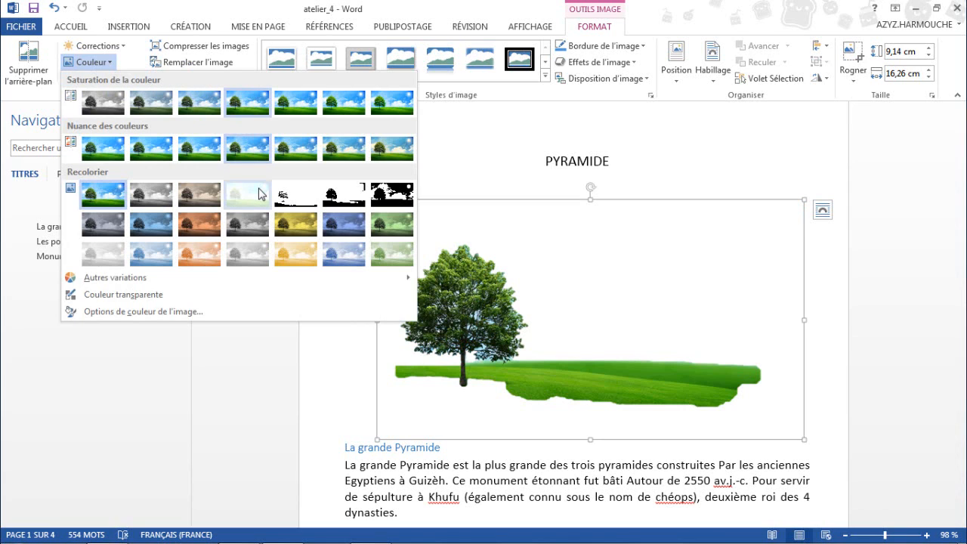
left_click(135, 60)
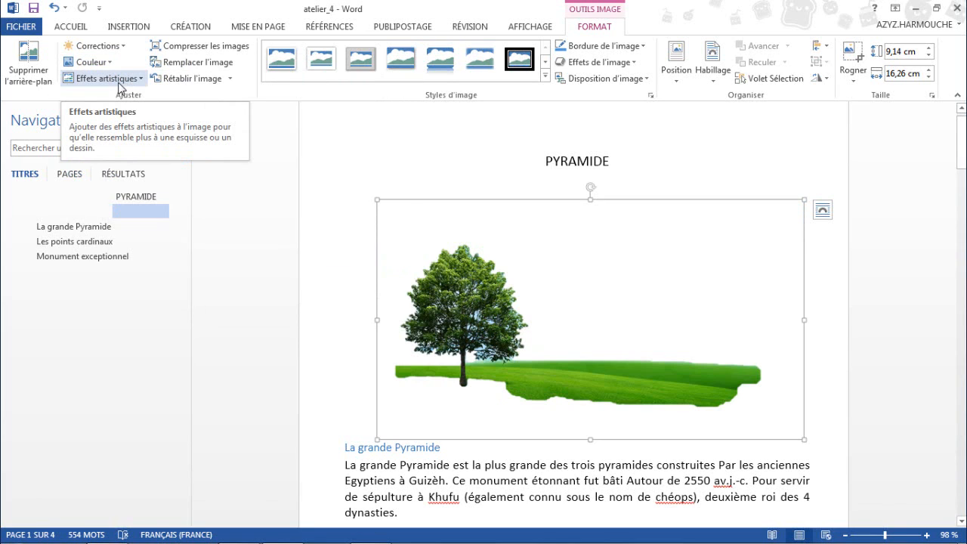
left_click(117, 79)
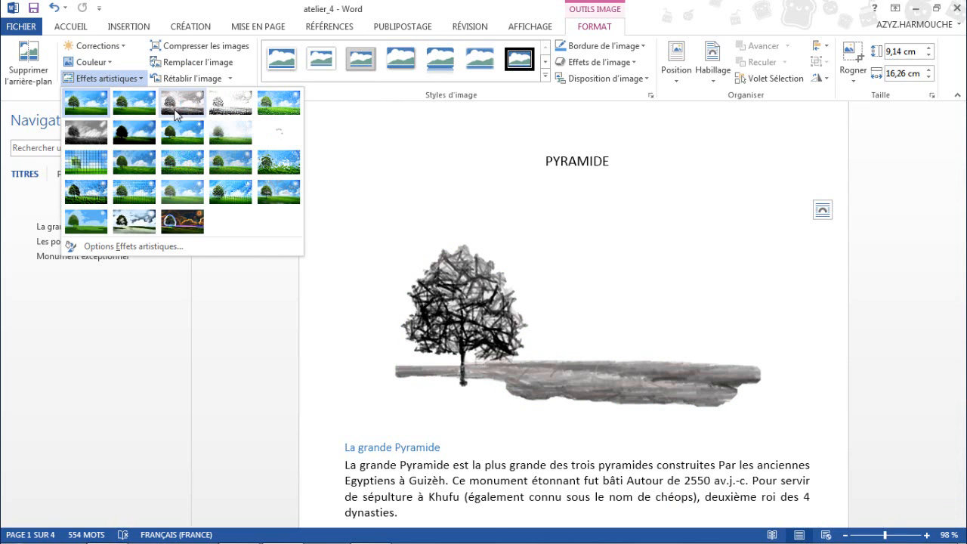
left_click(249, 78)
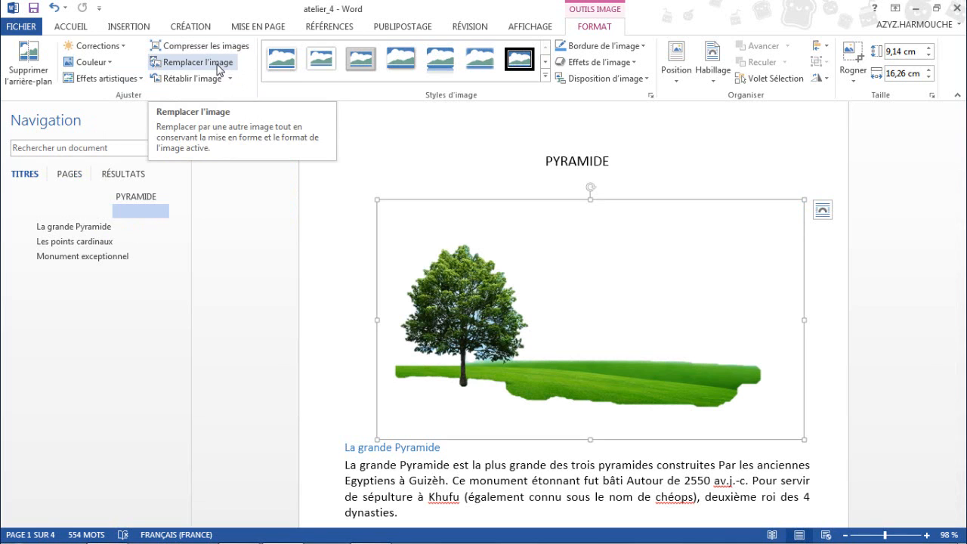
left_click(218, 68)
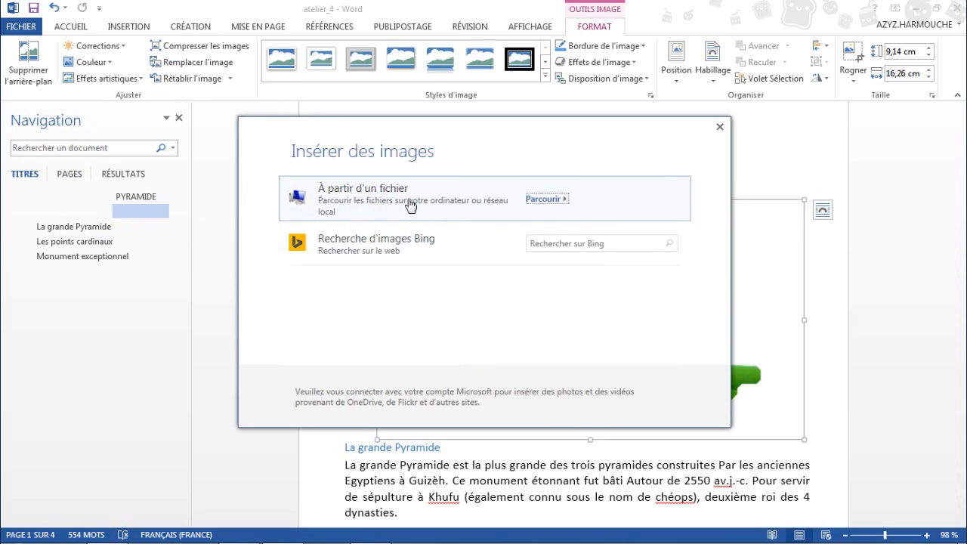
left_click(720, 127)
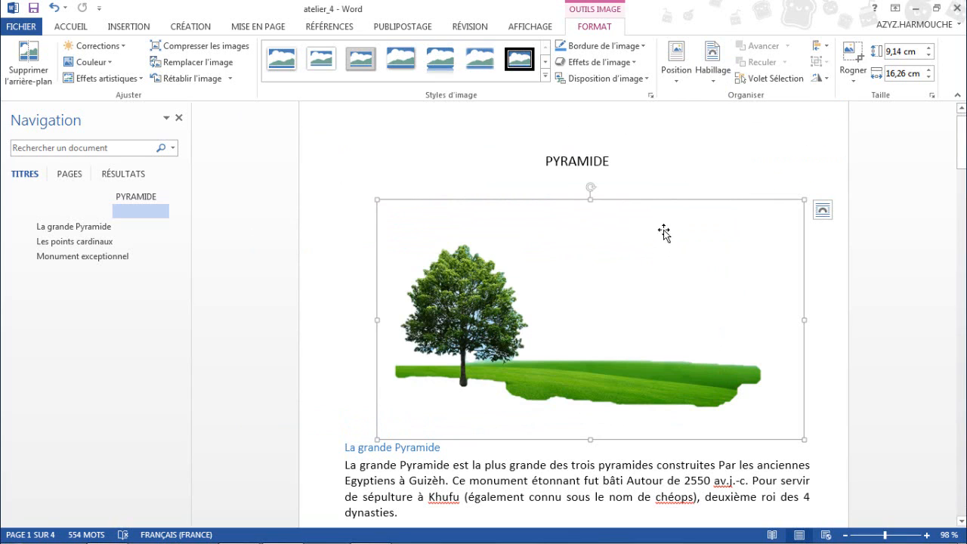
Wrap the text around the picture as Carré, shrink it to about 6.11 × 10.86 cm and place it between the first two sections.
left_click(714, 60)
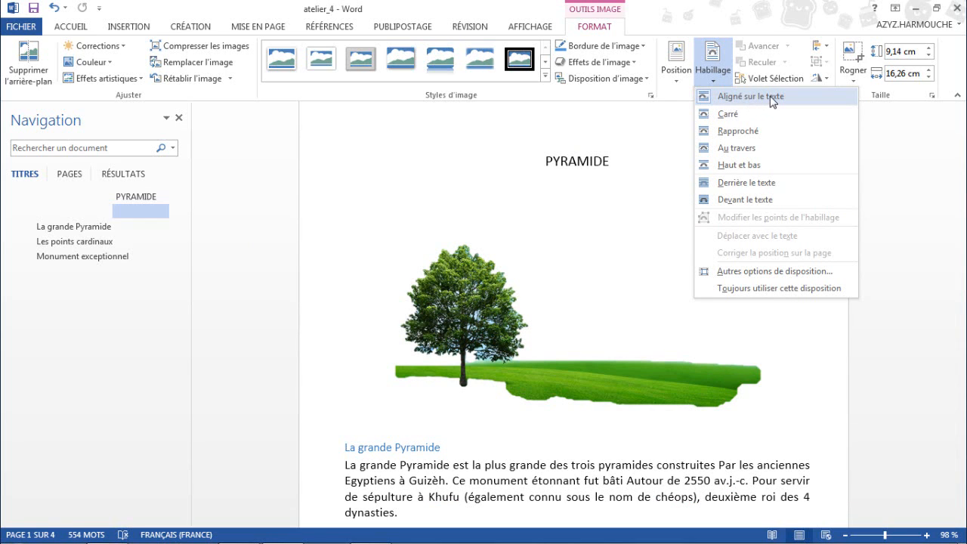
left_click(730, 115)
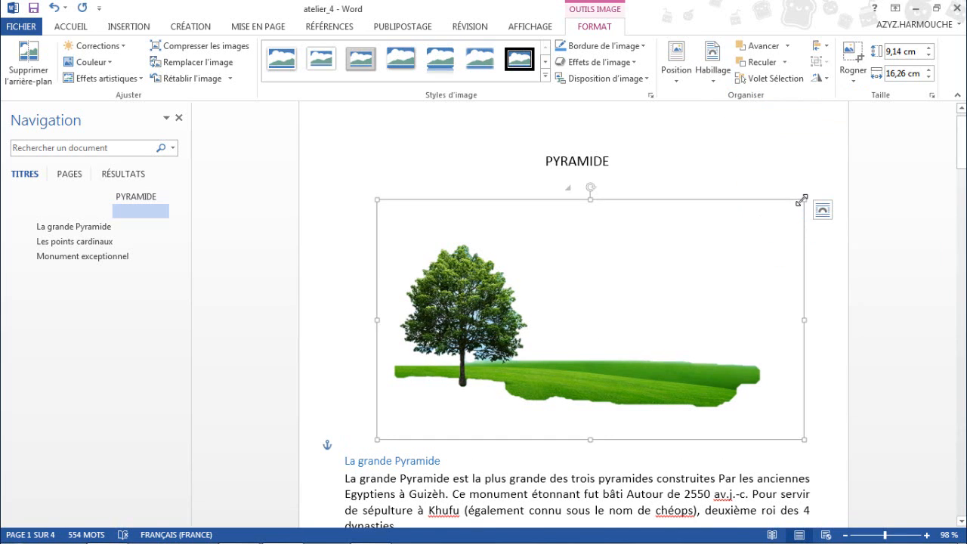
left_click_drag(799, 200, 661, 280)
left_click_drag(536, 337, 571, 328)
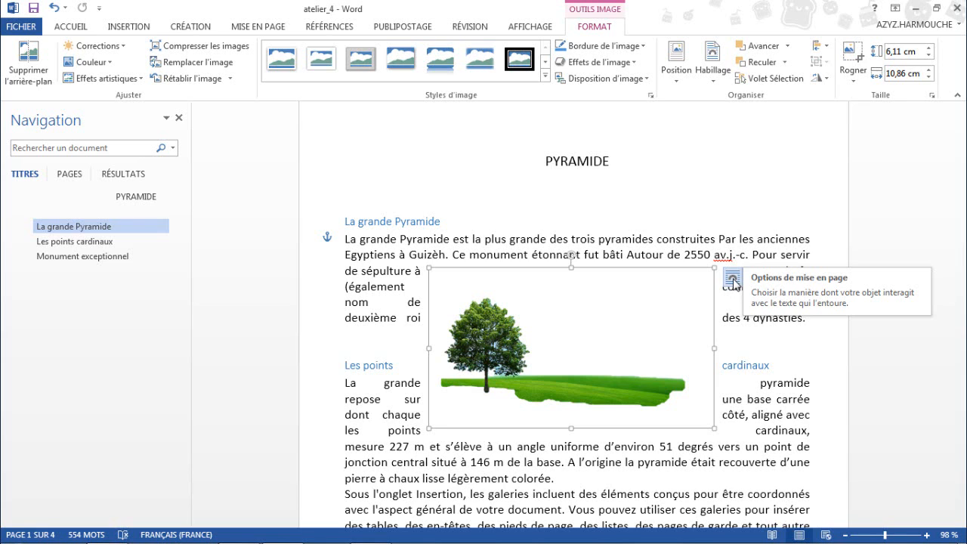
Check the picture's layout options and set its text wrapping to Au travers.
left_click(733, 279)
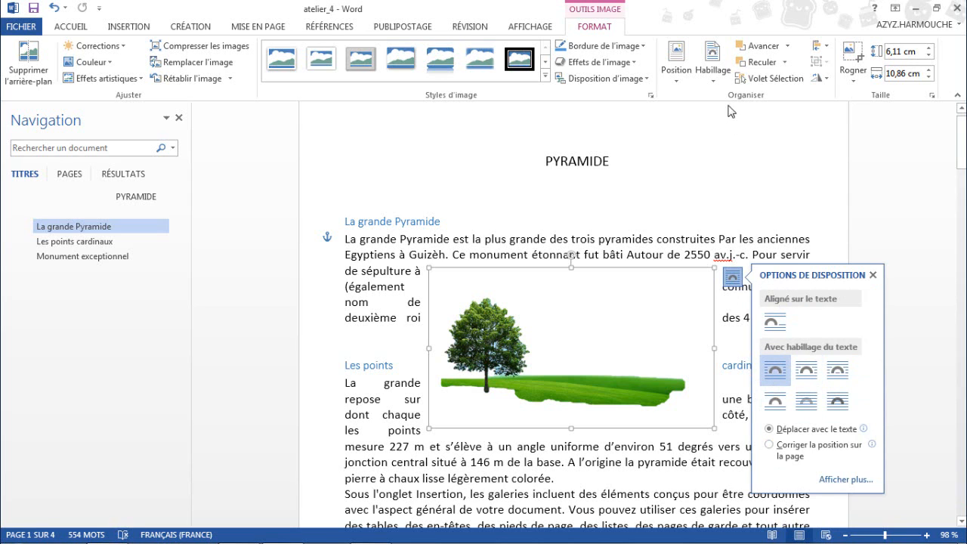
left_click(713, 70)
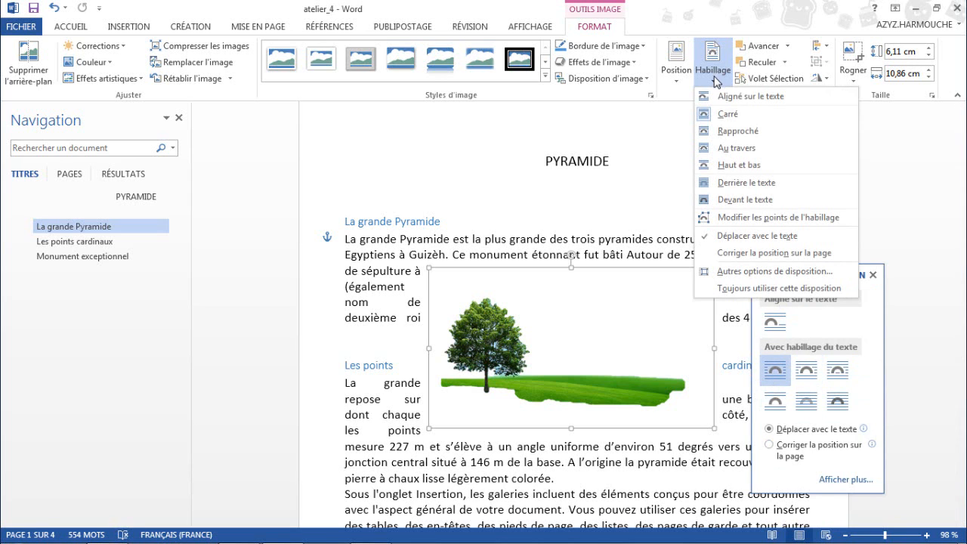
left_click(738, 148)
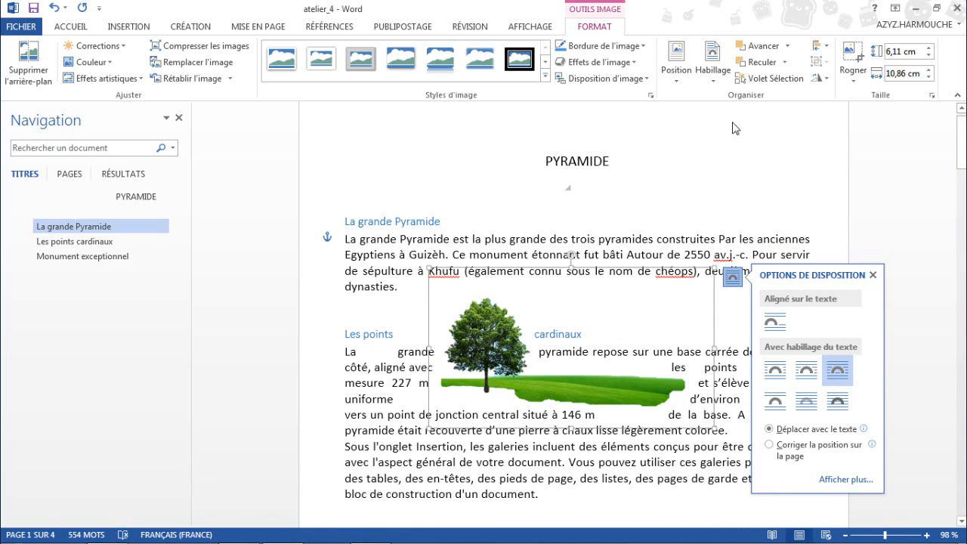
Set the picture's wrapping to Devant le texte and move it up over the La grande Pyramide paragraph.
left_click(720, 82)
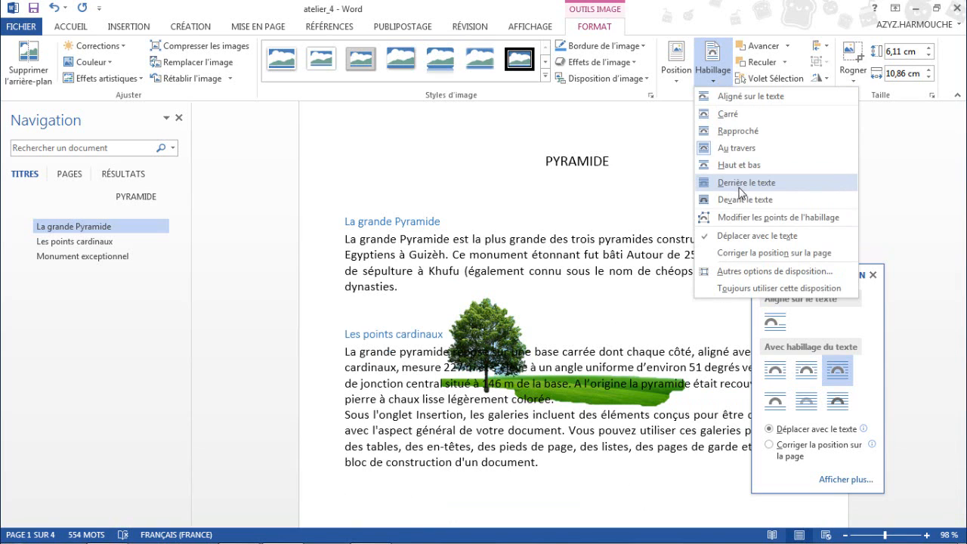
left_click(738, 200)
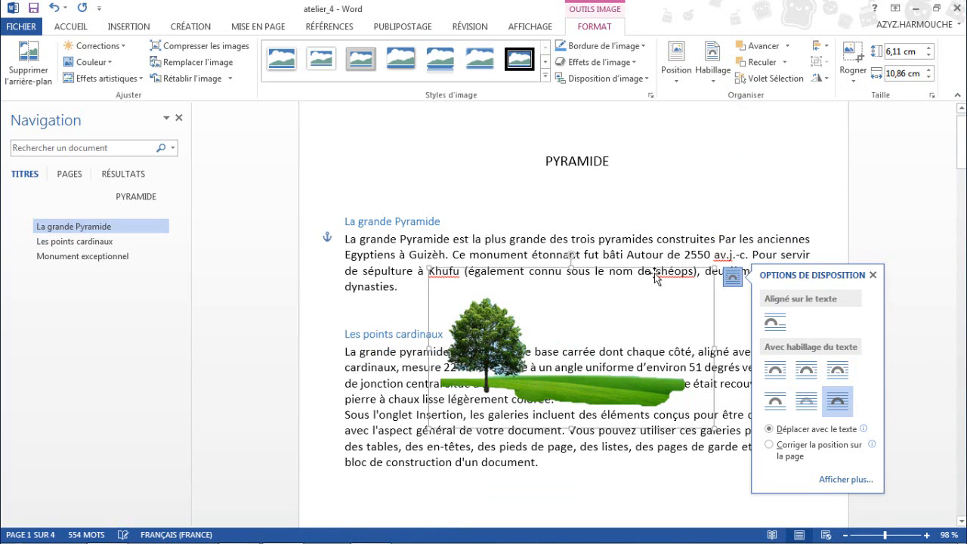
left_click_drag(497, 338, 502, 287)
Edit the picture's wrap points, lowering the point at the right base of the tree's foliage towards the grass.
left_click(718, 82)
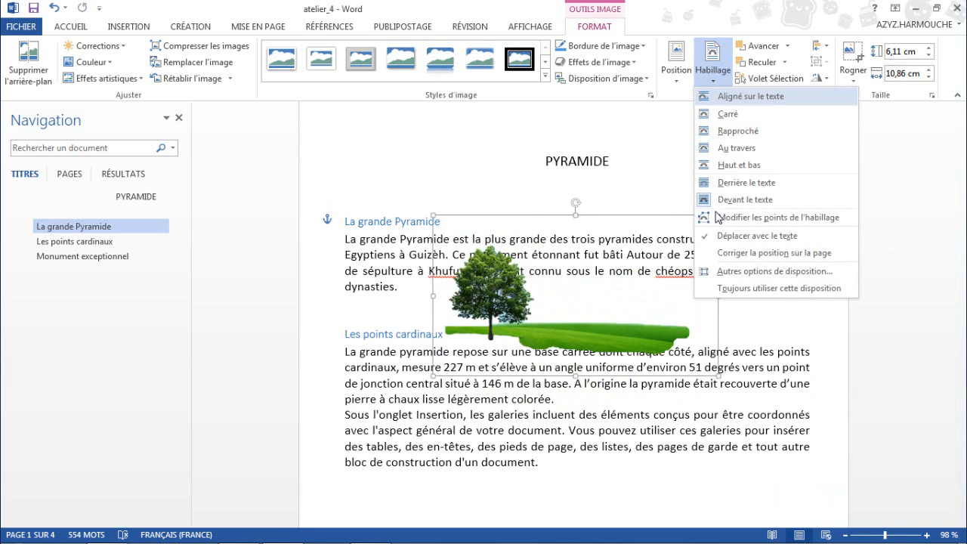
left_click(790, 221)
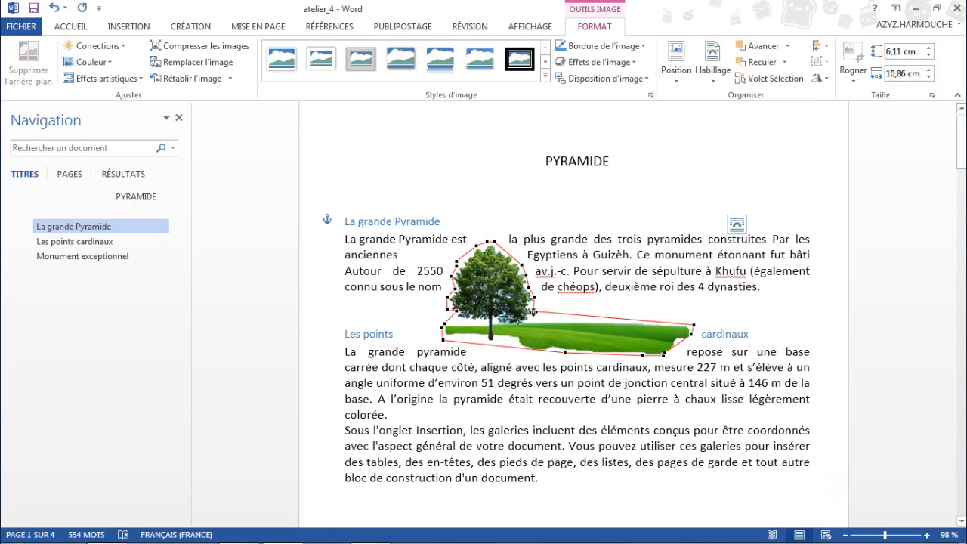
left_click_drag(535, 312, 536, 318)
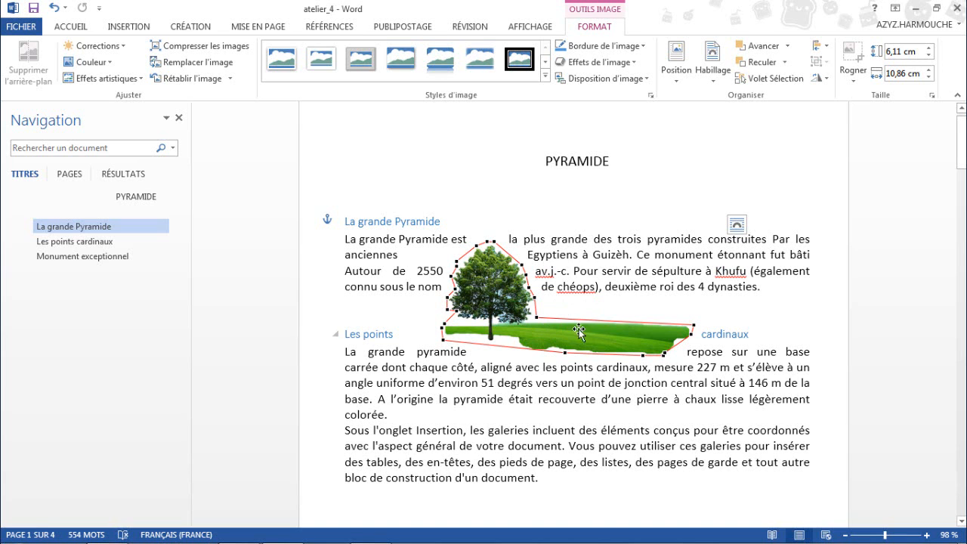
left_click(594, 287)
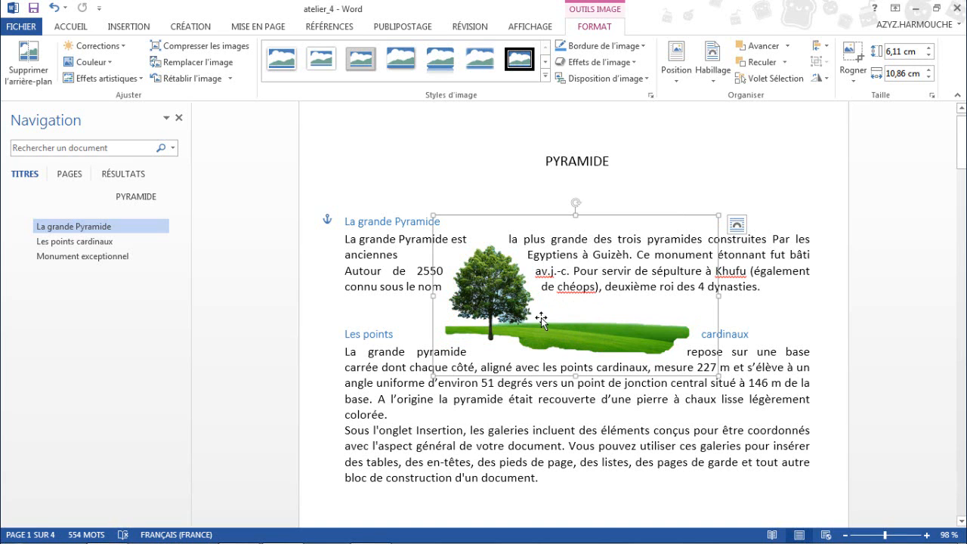
Move the picture down into the text of the Les points cardinaux section and deselect it.
left_click_drag(542, 324, 565, 427)
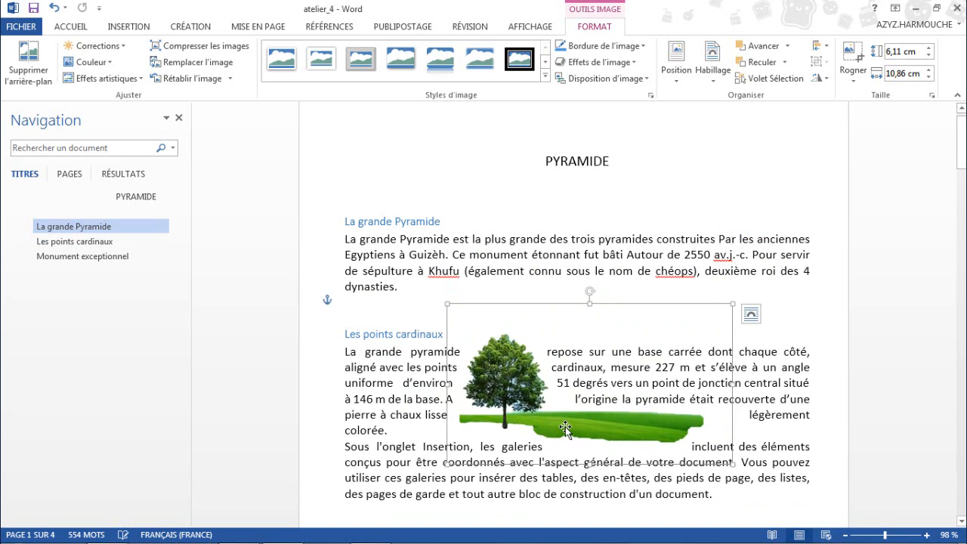
scroll(567, 338, "down", 2)
scroll(566, 337, "down", 3)
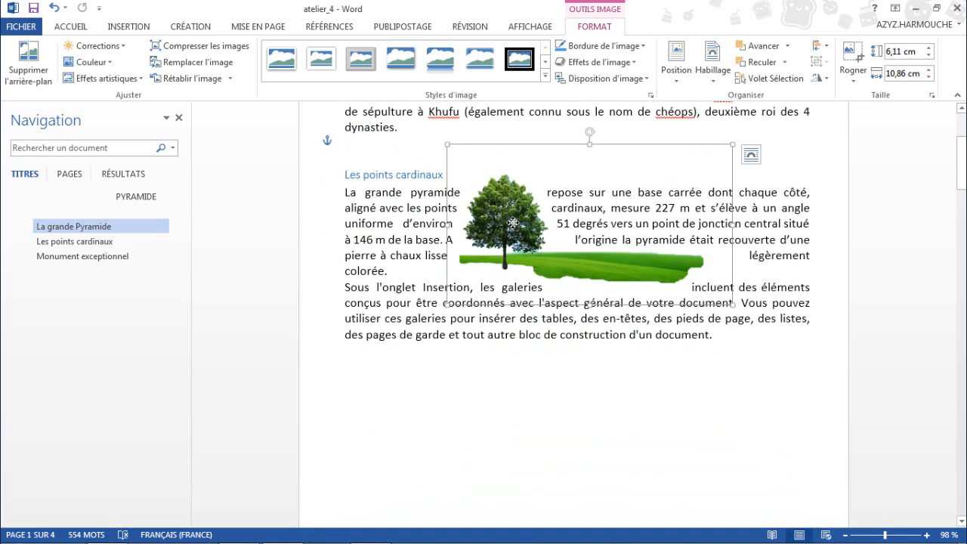
left_click_drag(513, 227, 513, 259)
left_click(782, 240)
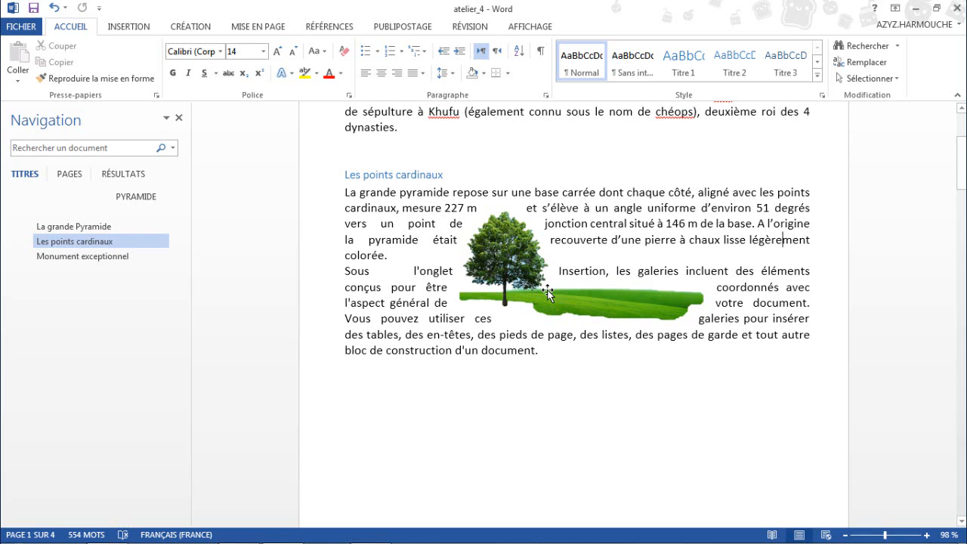
Examine the tree picture's horizontal and vertical position settings in the advanced layout options.
left_click(511, 262)
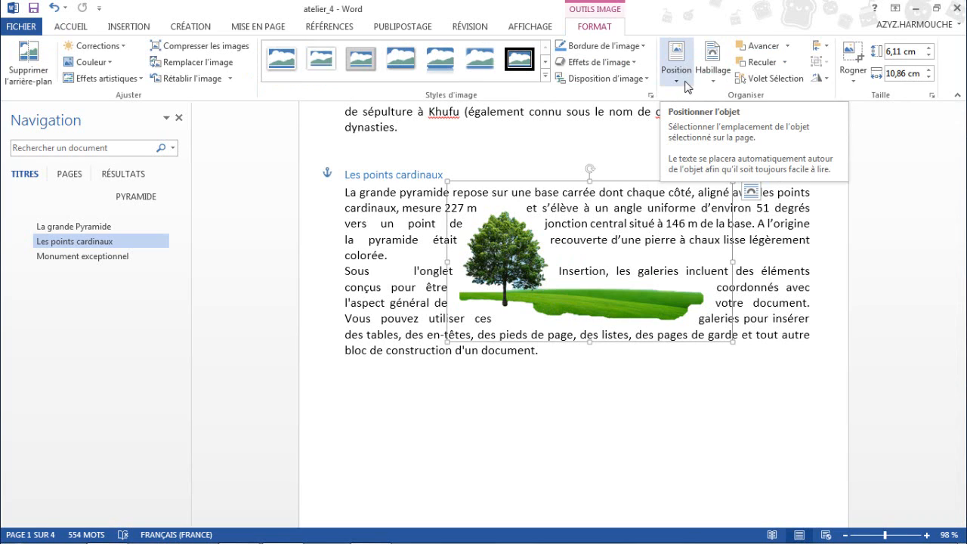
left_click(687, 87)
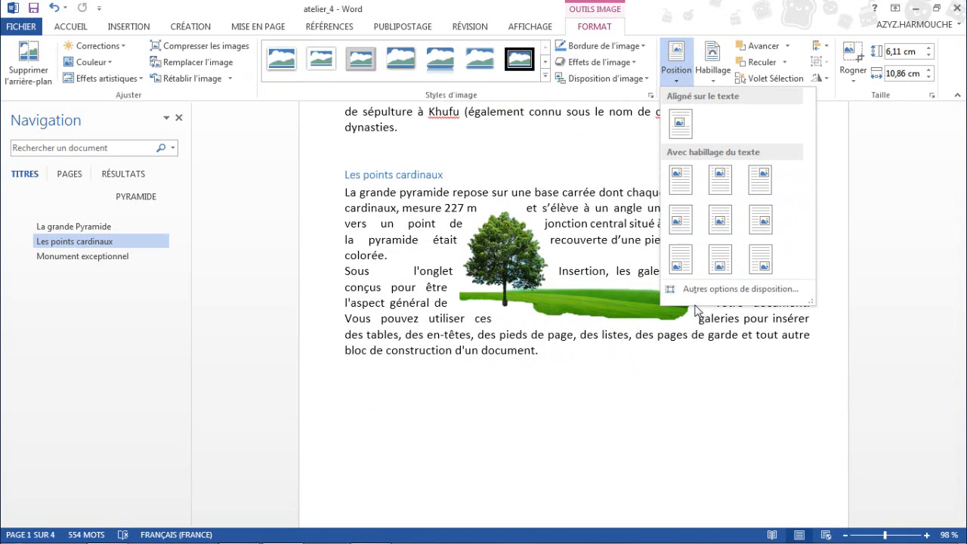
left_click(734, 295)
left_click_drag(574, 56, 665, 75)
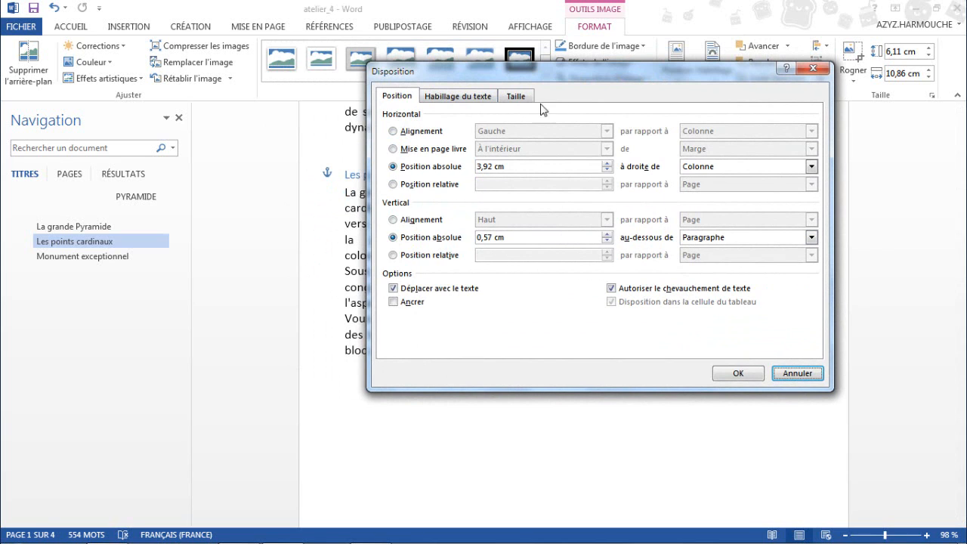
left_click_drag(624, 76, 449, 74)
left_click(573, 371)
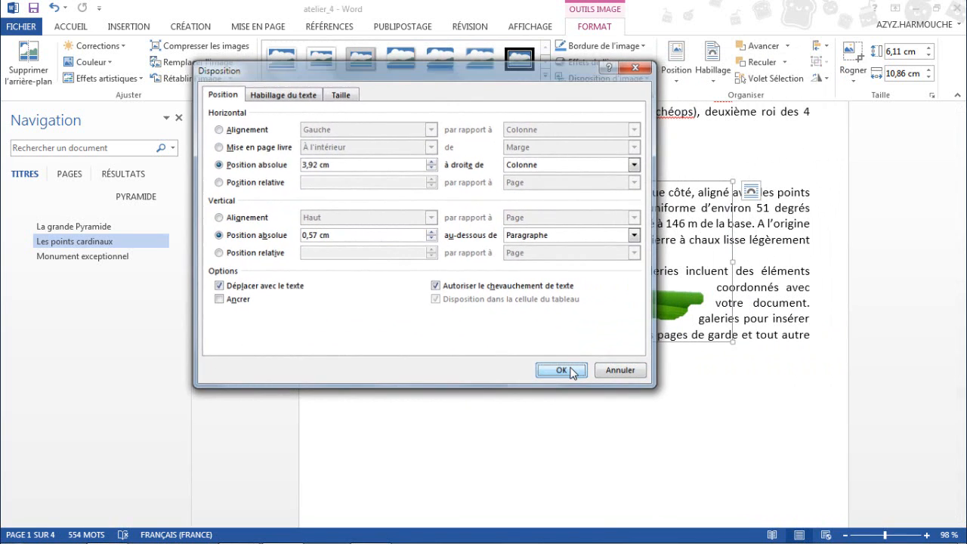
Set the tree picture's rotation to 5° in the advanced rotation options.
left_click(826, 81)
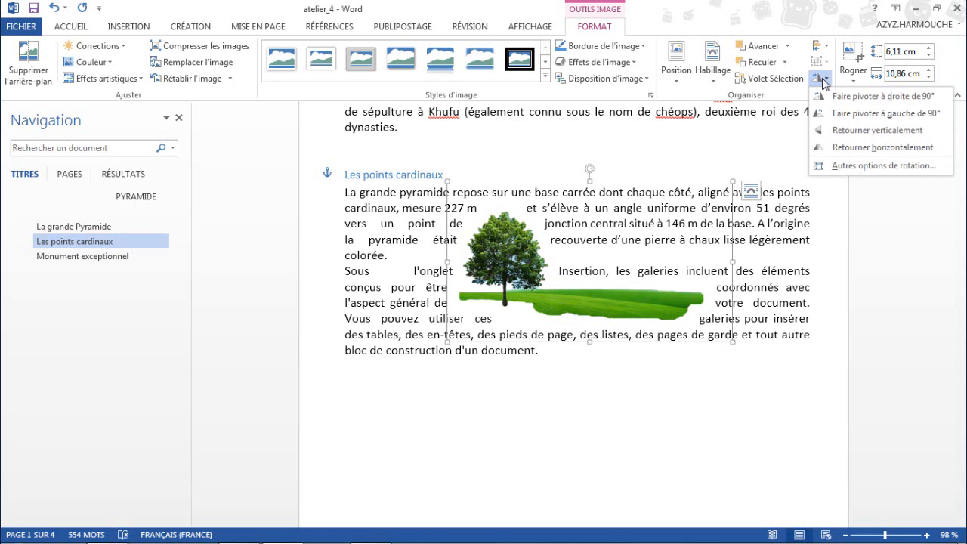
left_click(843, 167)
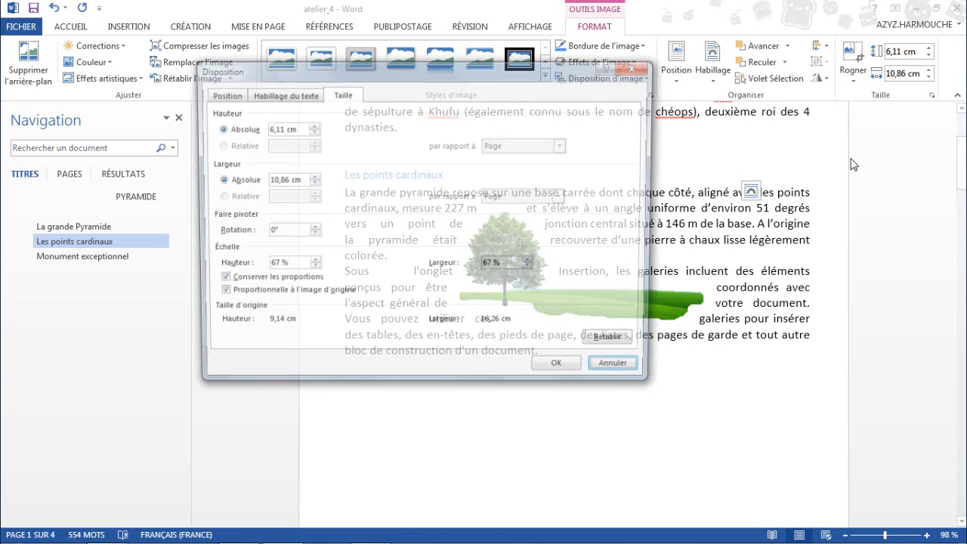
left_click_drag(485, 74, 335, 80)
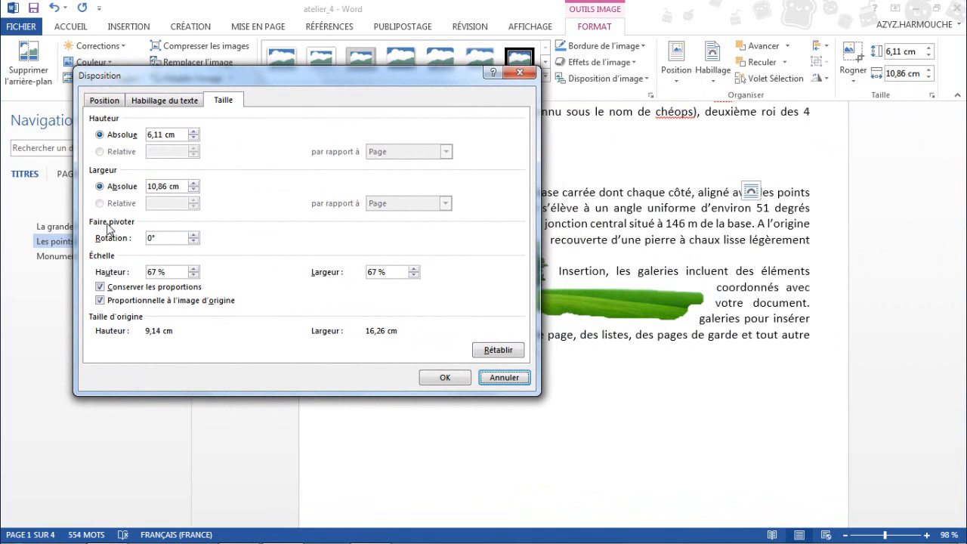
left_click(193, 236)
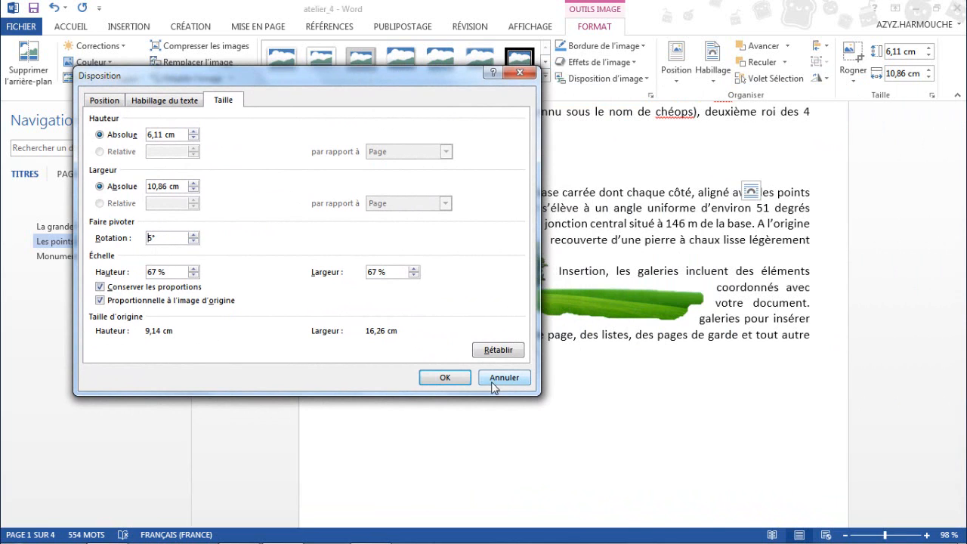
left_click(445, 378)
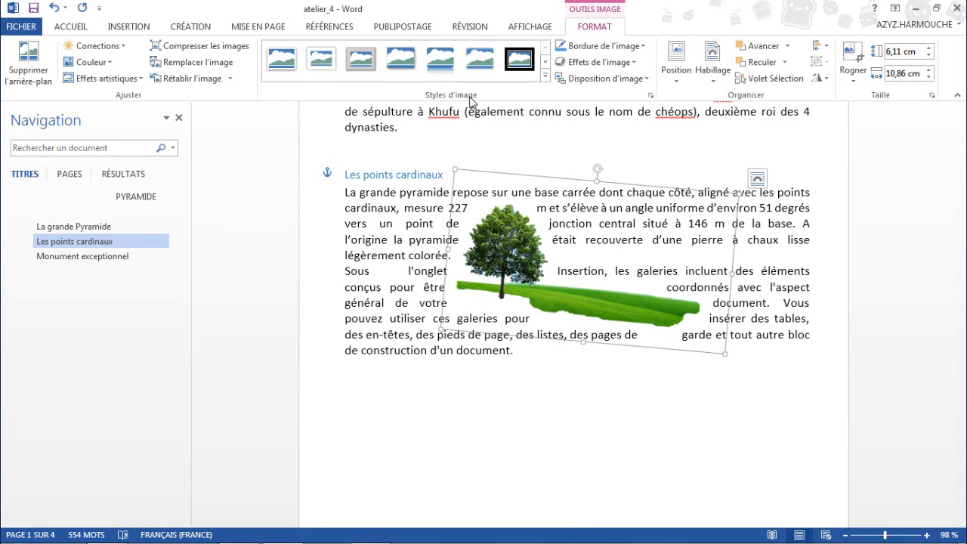
Apply the black-framed oval picture style with a shadow to the tree picture and set its border thickness to 3 pt.
left_click(544, 79)
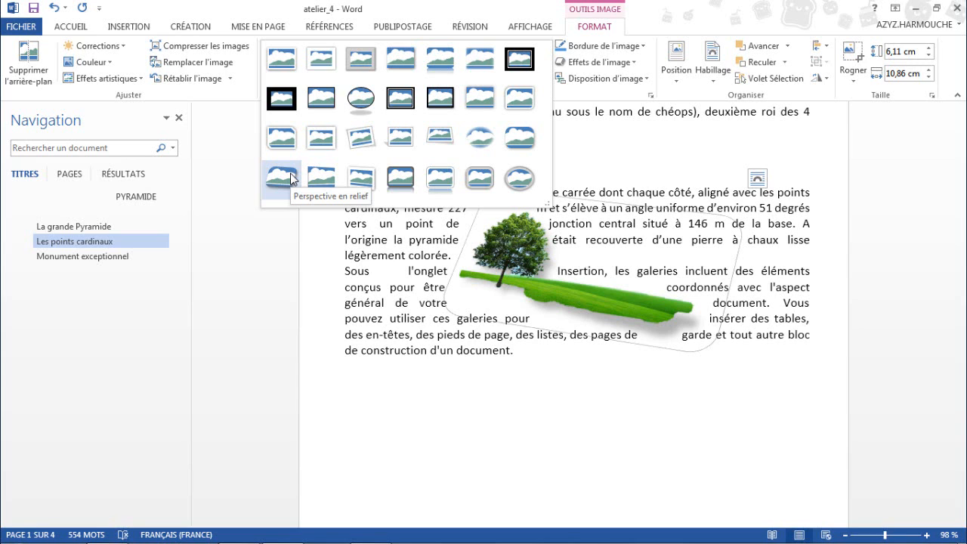
left_click(359, 99)
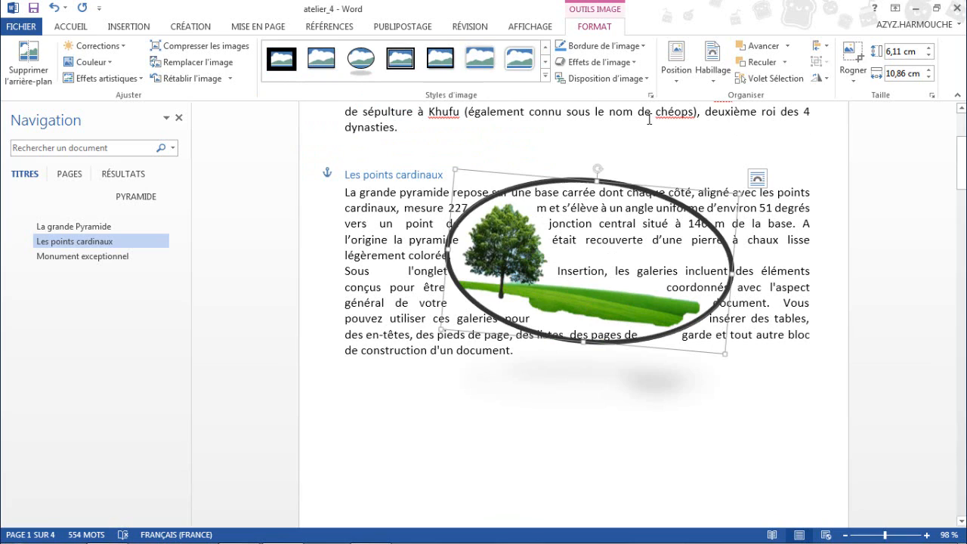
left_click(644, 49)
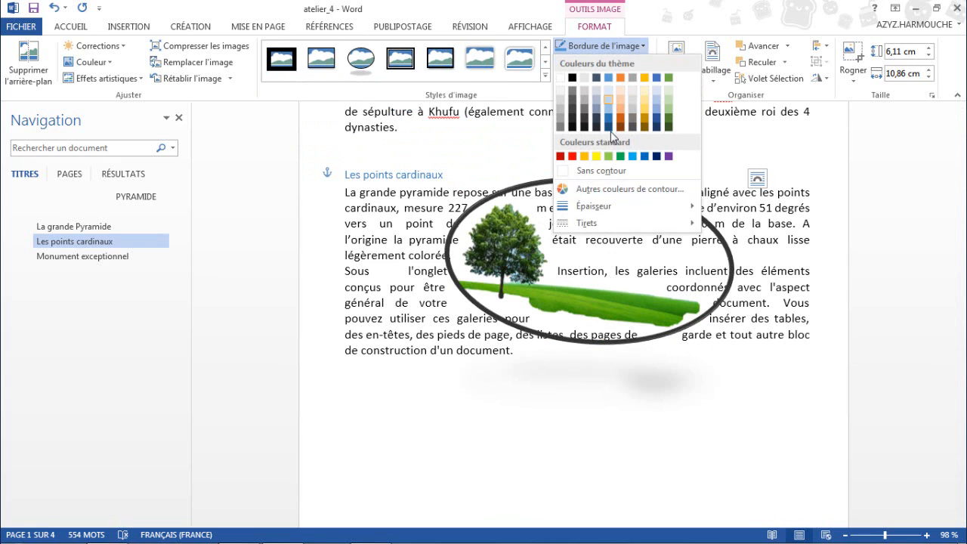
mouse_move(605, 212)
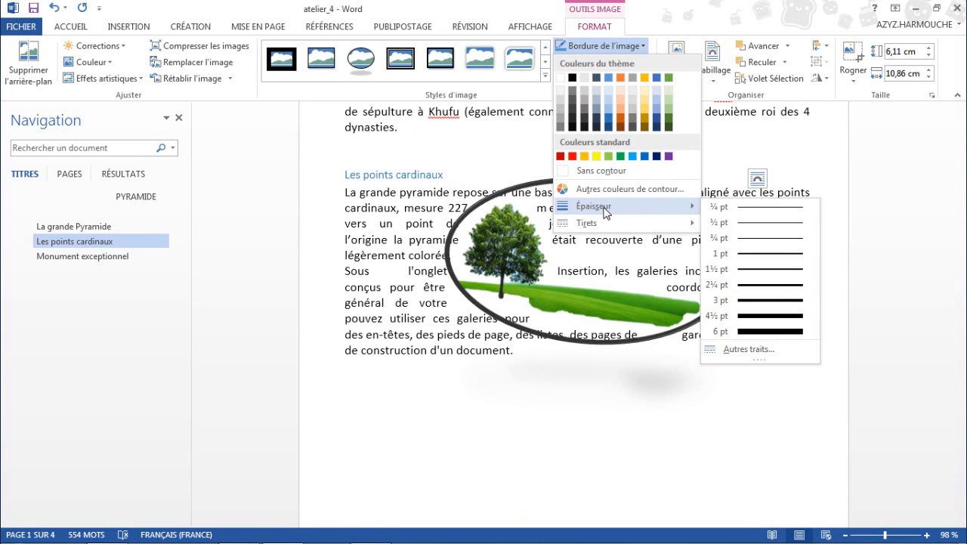
left_click(761, 304)
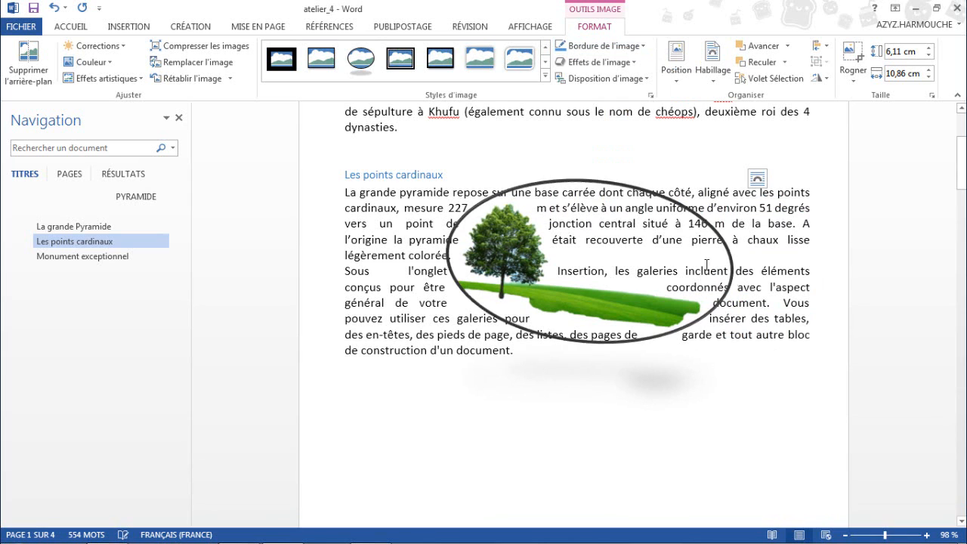
left_click(634, 65)
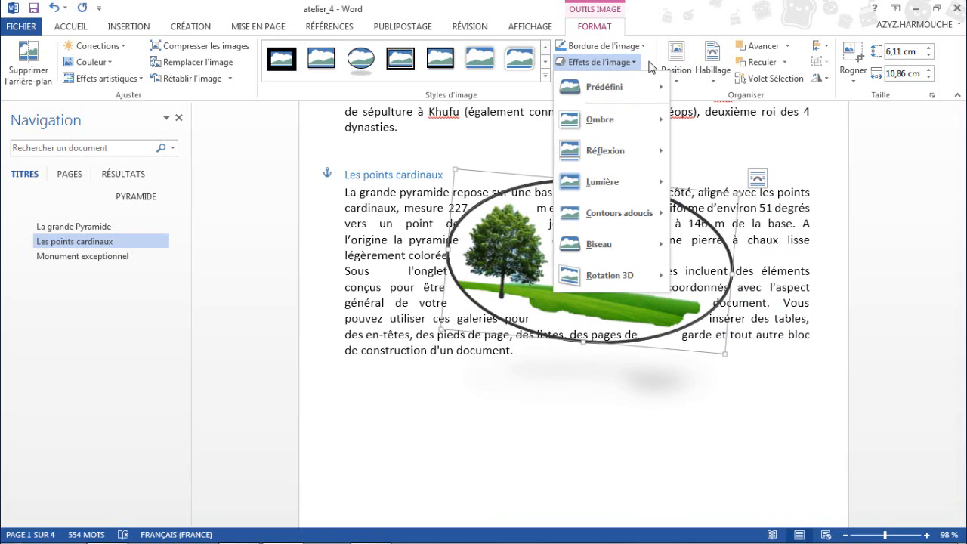
left_click(651, 61)
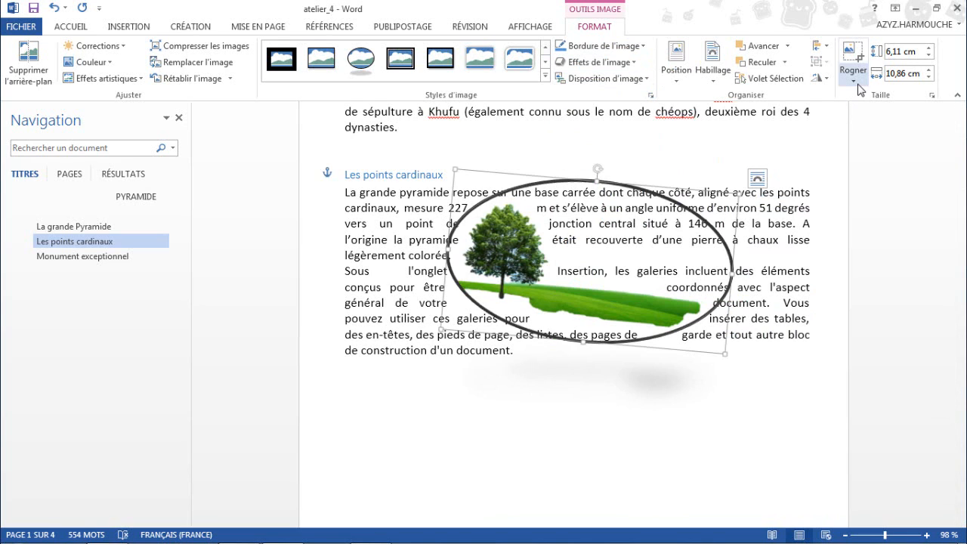
left_click(764, 240)
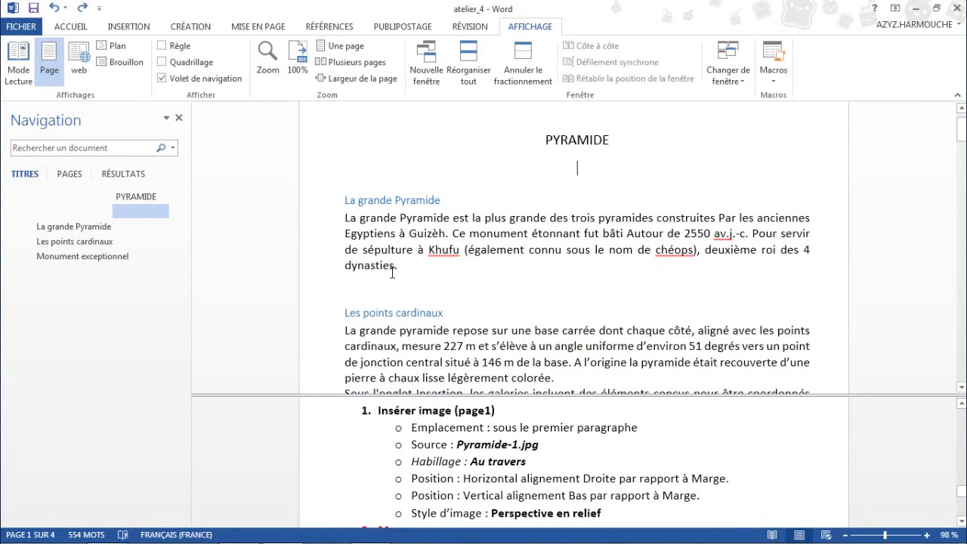
Insert the Pyramide-1 picture on the empty line below the La grande Pyramide paragraph and set its text wrapping to Au travers.
left_click(370, 279)
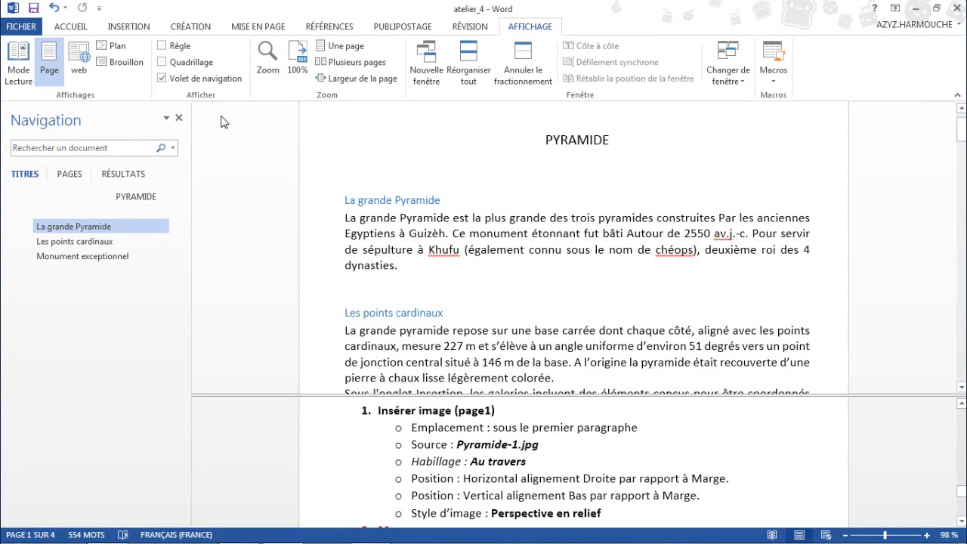
left_click(117, 28)
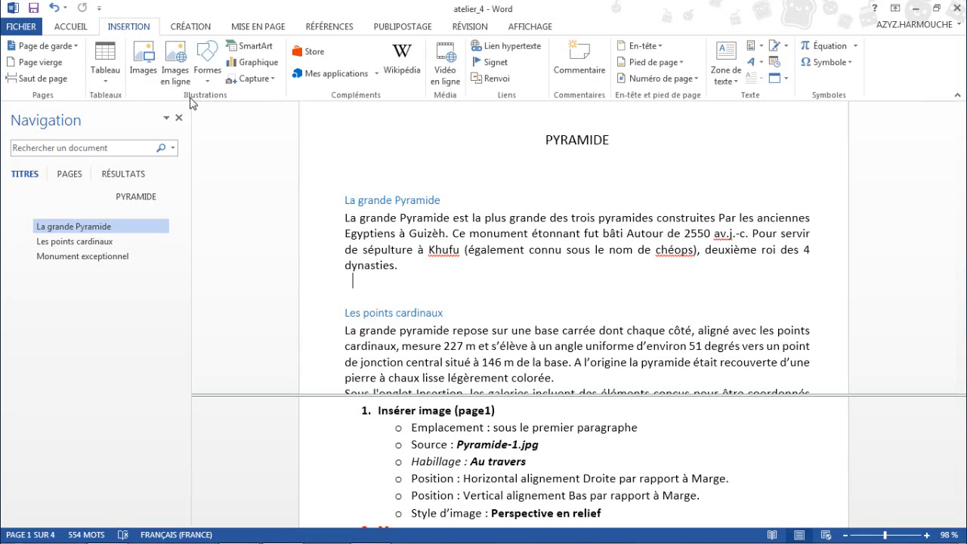
left_click(143, 70)
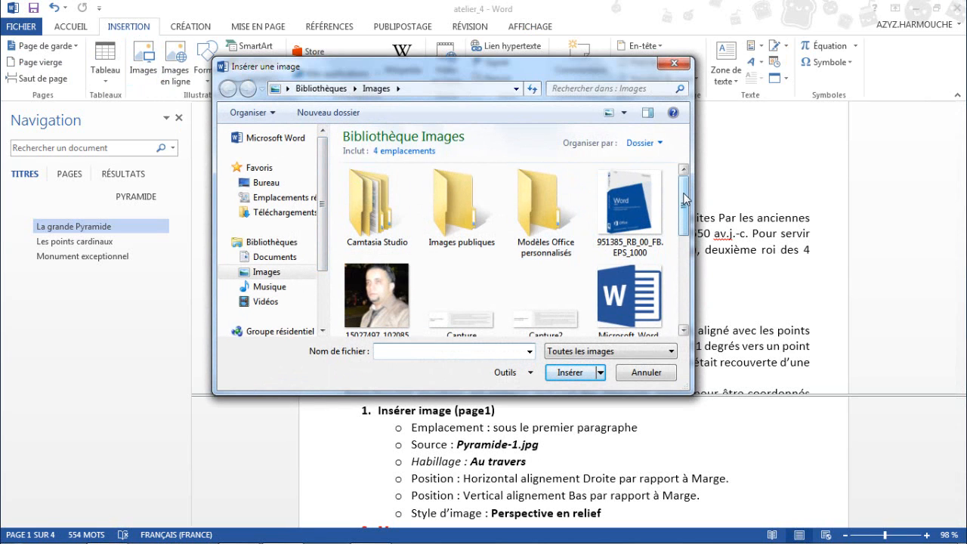
scroll(686, 199, "down", 3)
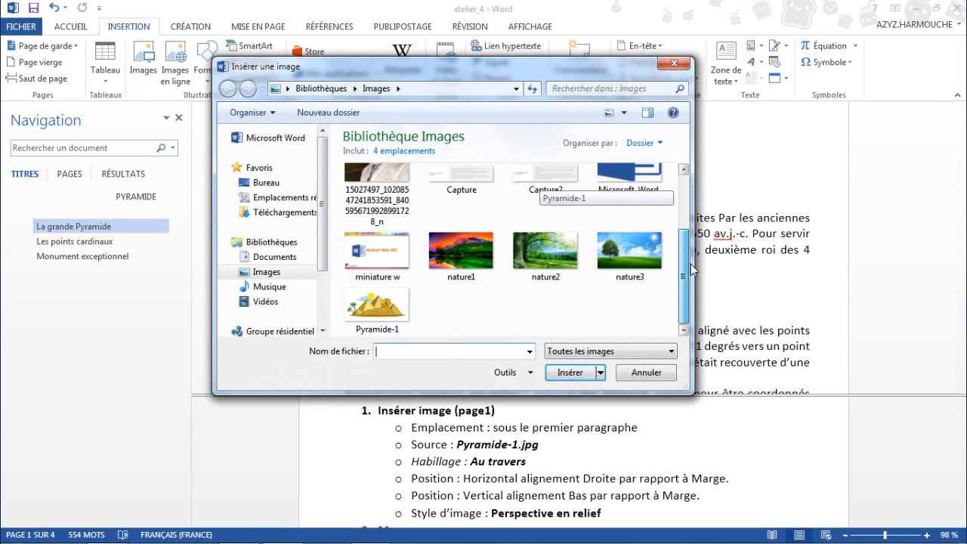
left_click(378, 310)
left_click(563, 373)
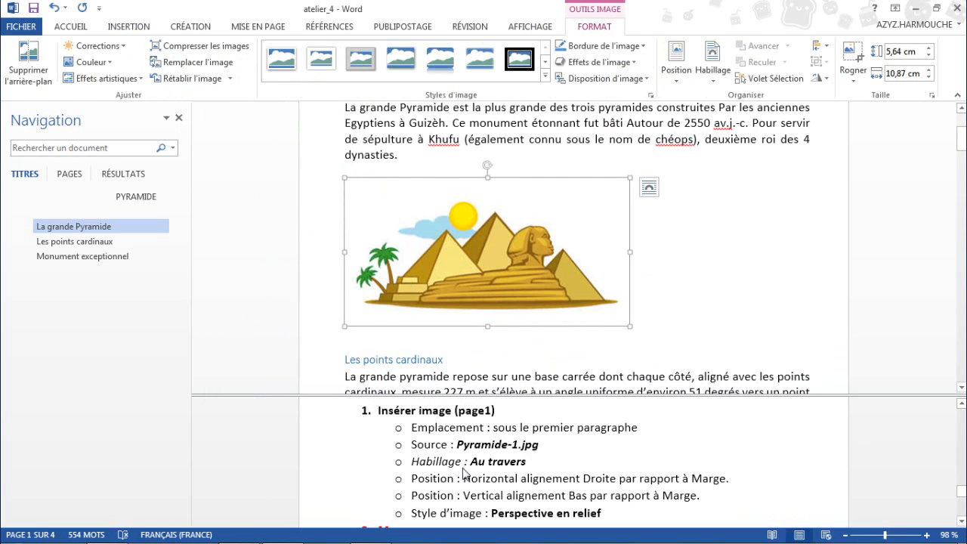
left_click(711, 83)
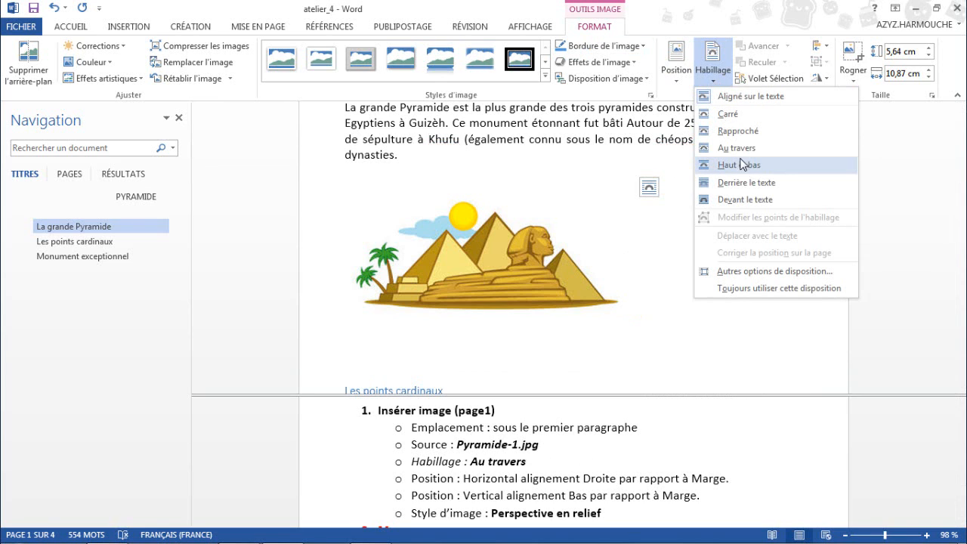
left_click(733, 148)
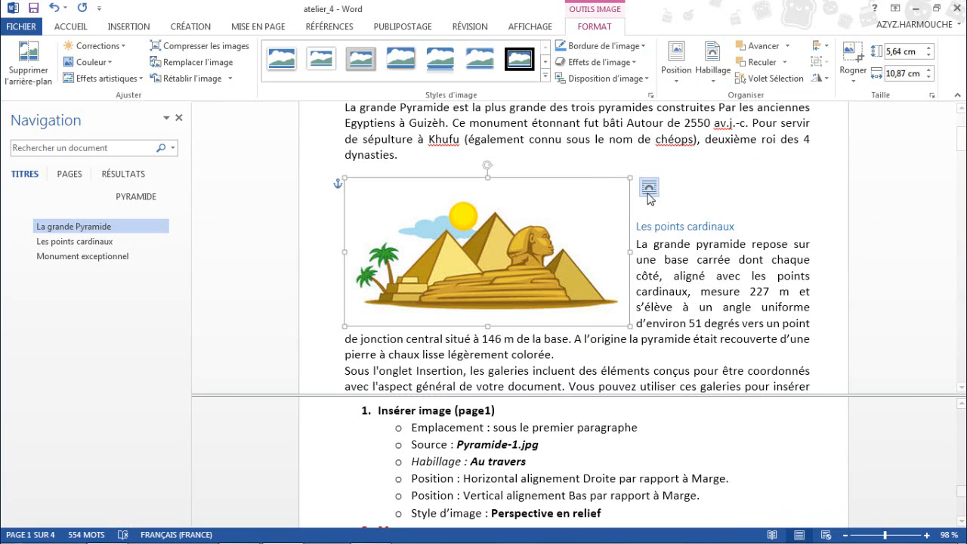
Set the pyramid picture's horizontal alignment to Droite relative to Marge in the advanced layout options.
left_click(676, 62)
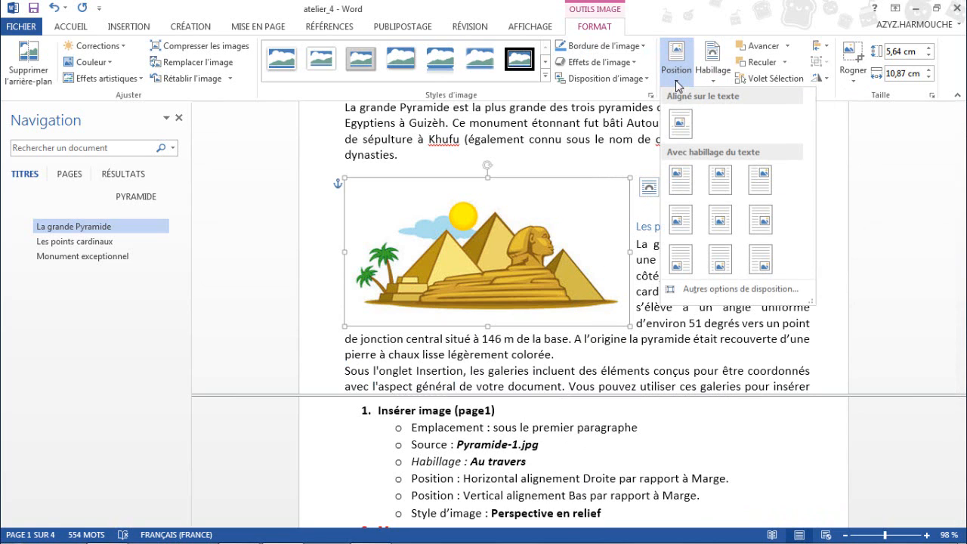
left_click(737, 289)
left_click_drag(360, 79, 331, 48)
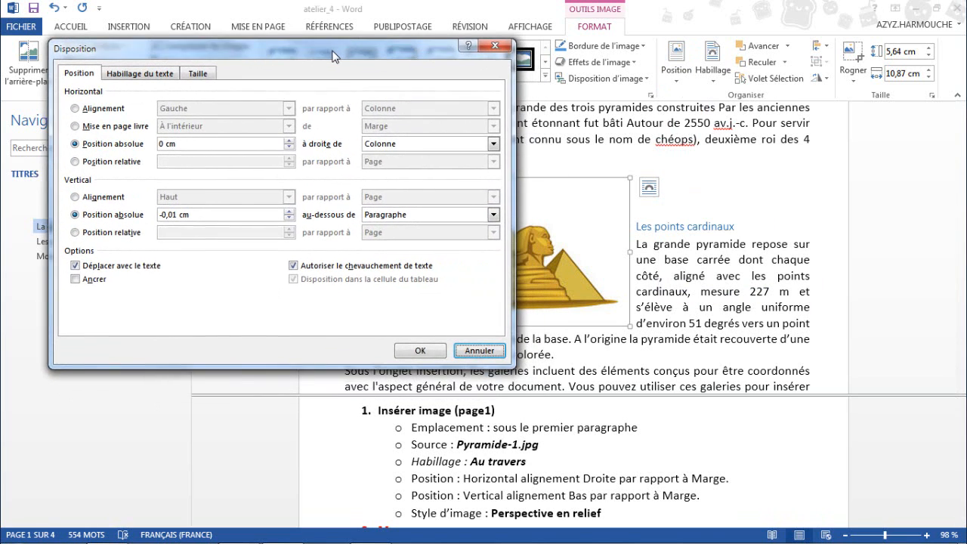
left_click(72, 104)
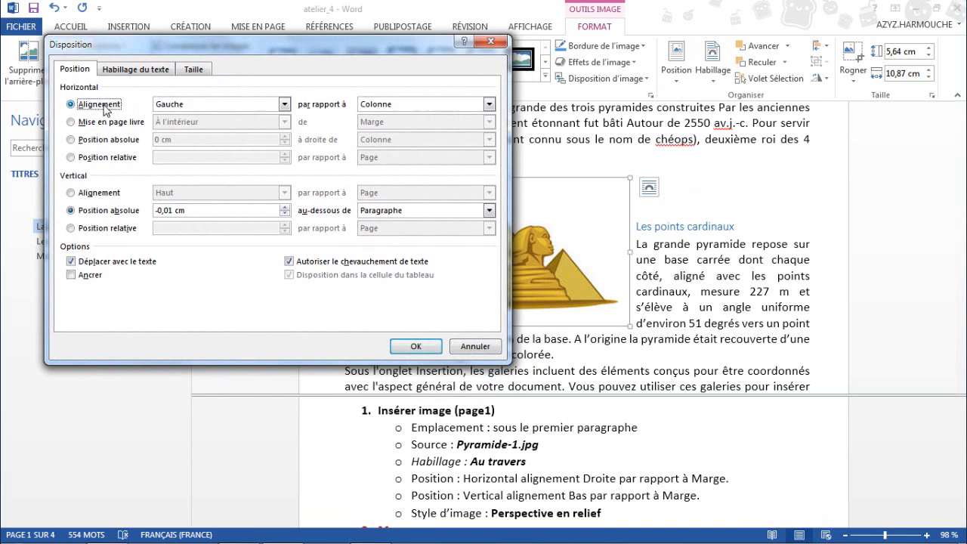
left_click(235, 110)
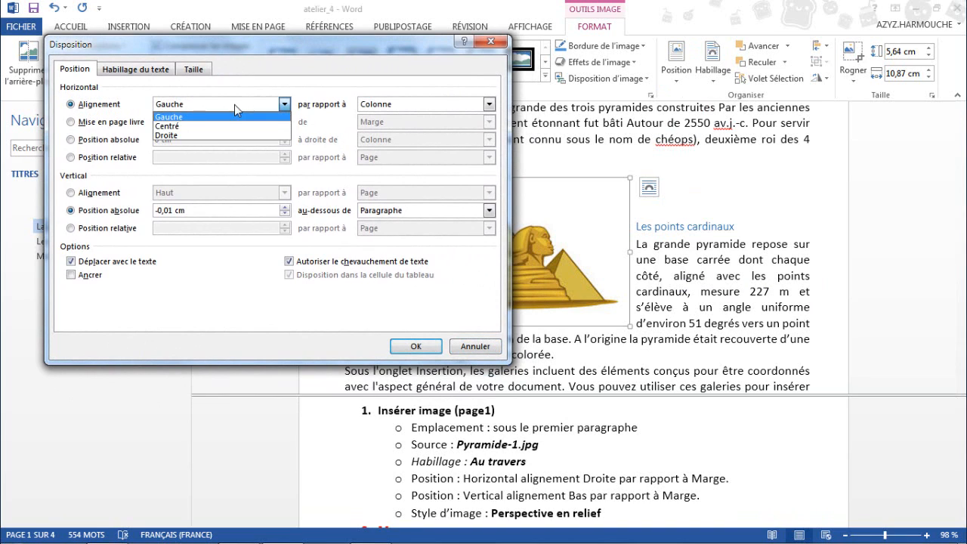
left_click(188, 135)
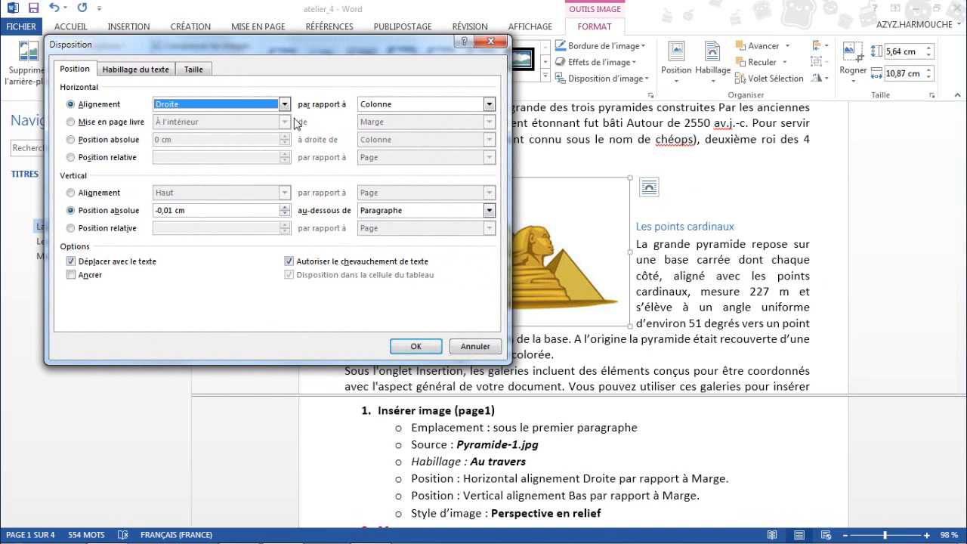
left_click(396, 107)
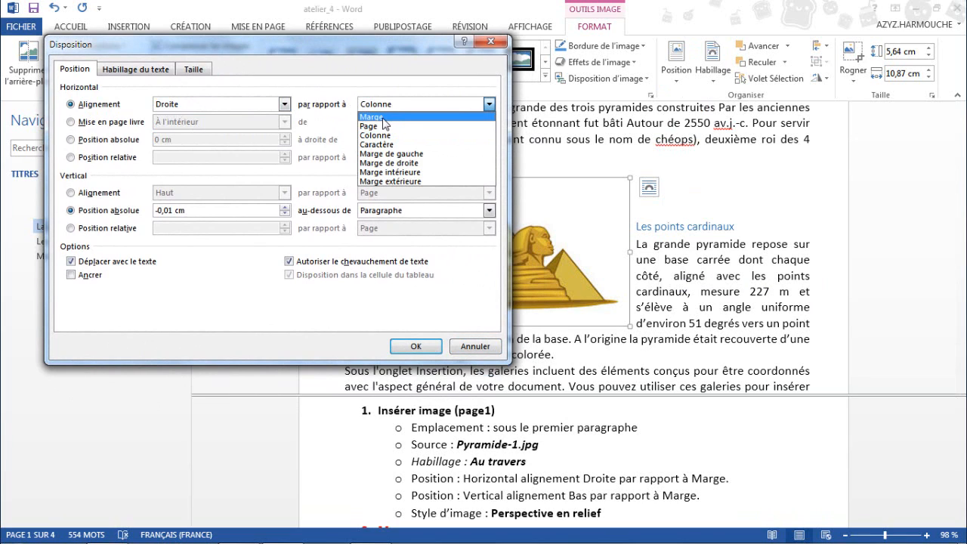
left_click(383, 117)
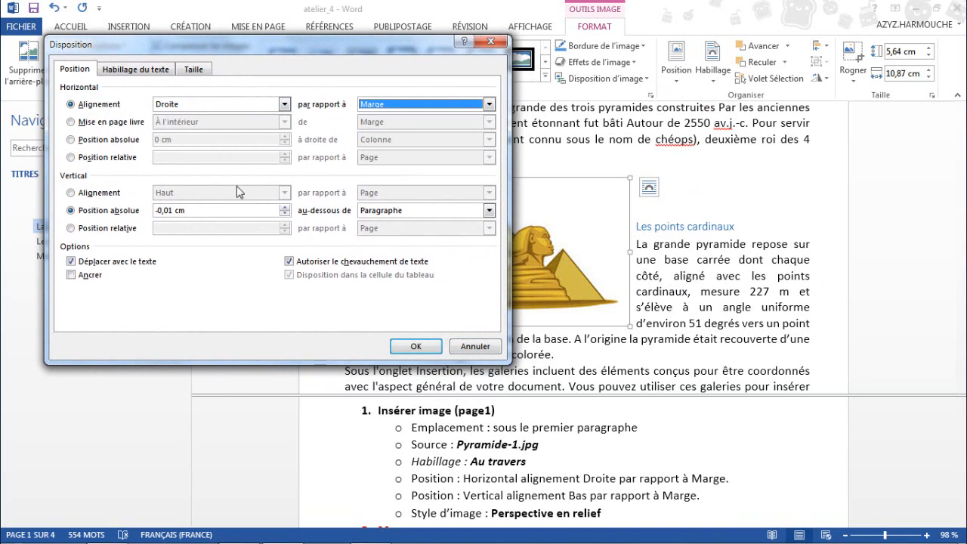
Set the pyramid picture's vertical alignment to Bas relative to Marge and apply the layout settings.
left_click(87, 194)
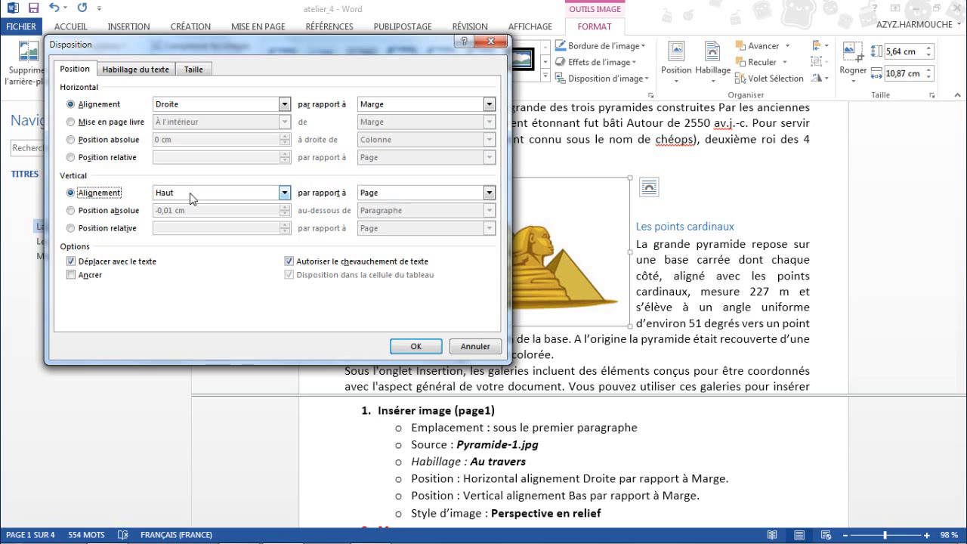
left_click(191, 193)
left_click(195, 215)
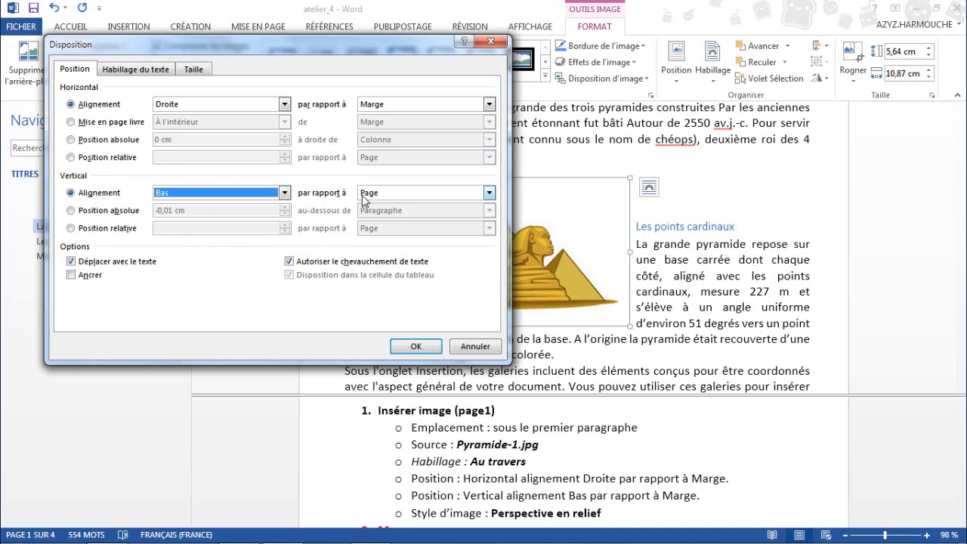
left_click(416, 194)
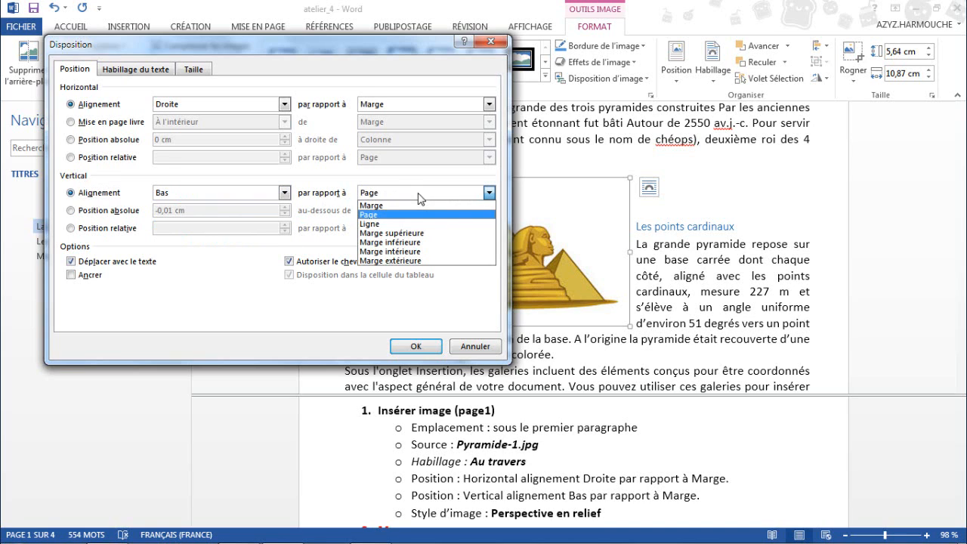
left_click(372, 206)
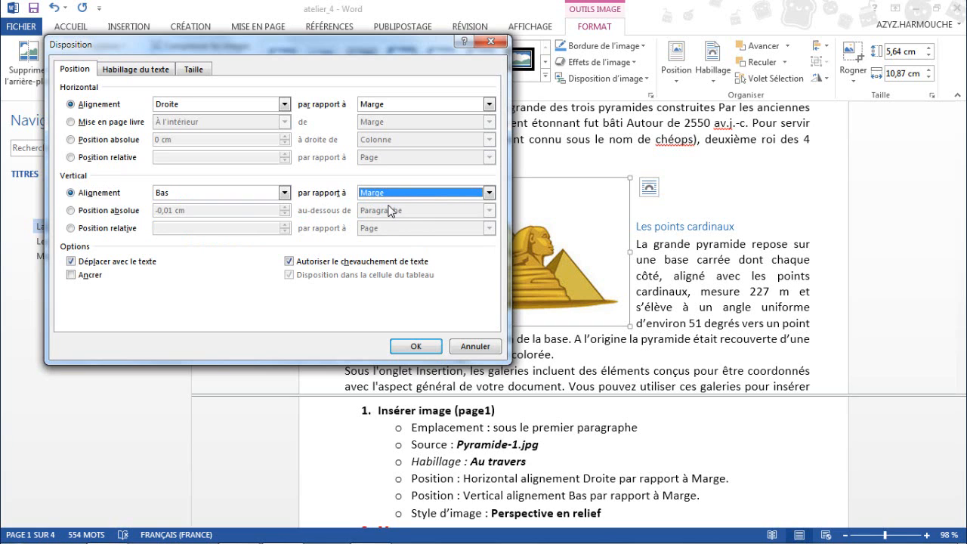
left_click(415, 346)
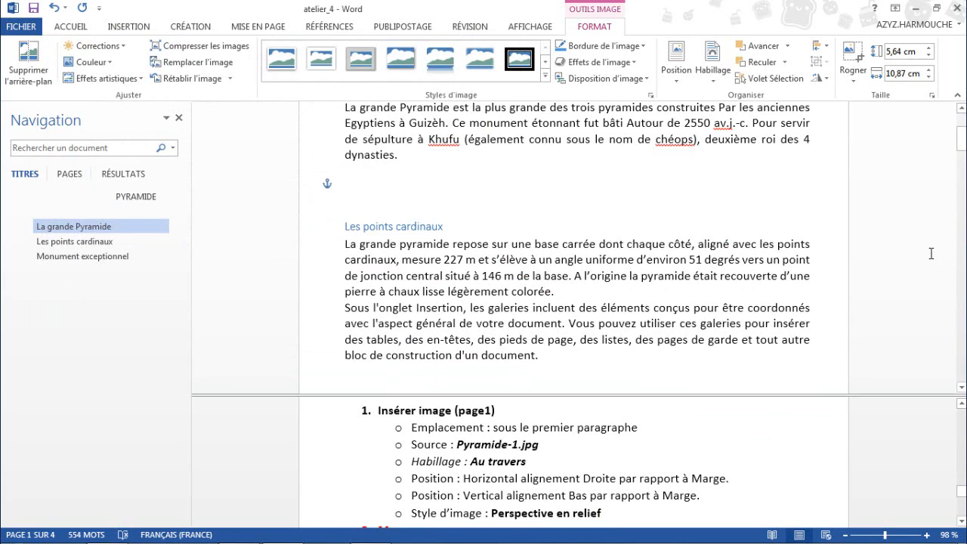
Apply the Perspective en relief picture style to the pyramid picture at the foot of page 1.
left_click_drag(962, 147, 964, 172)
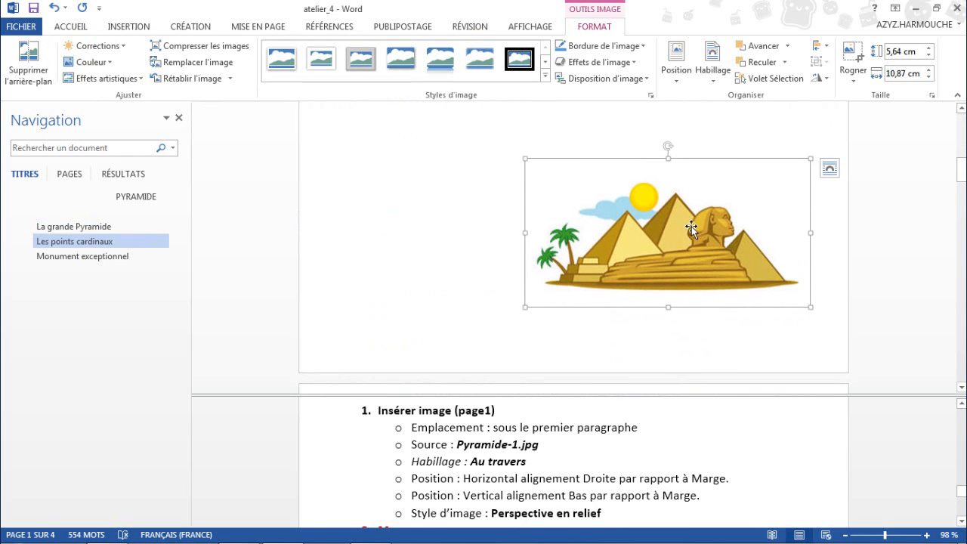
left_click(545, 76)
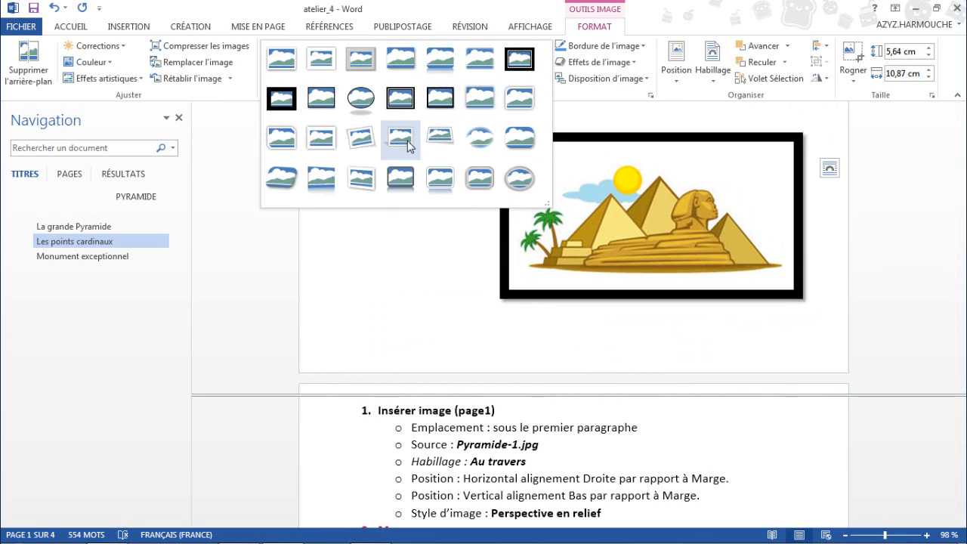
left_click(288, 176)
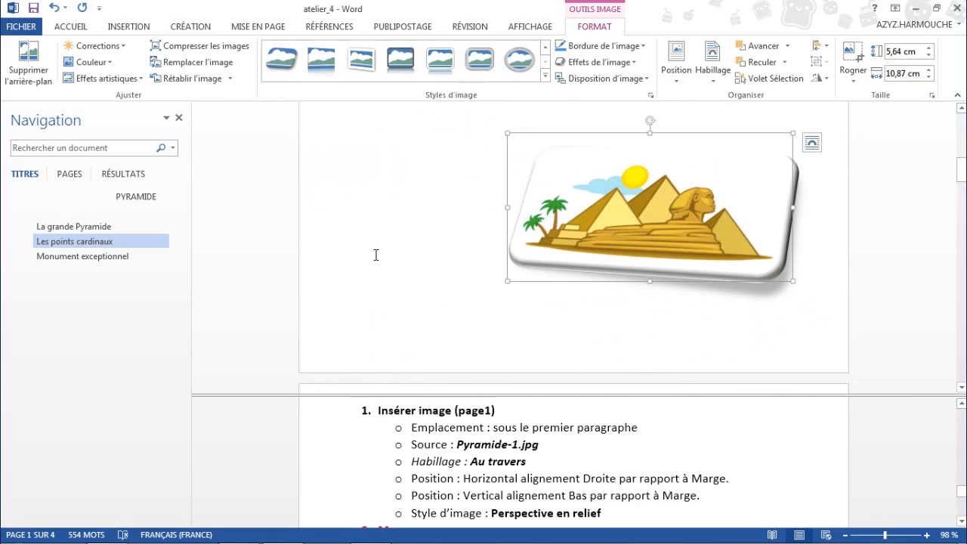